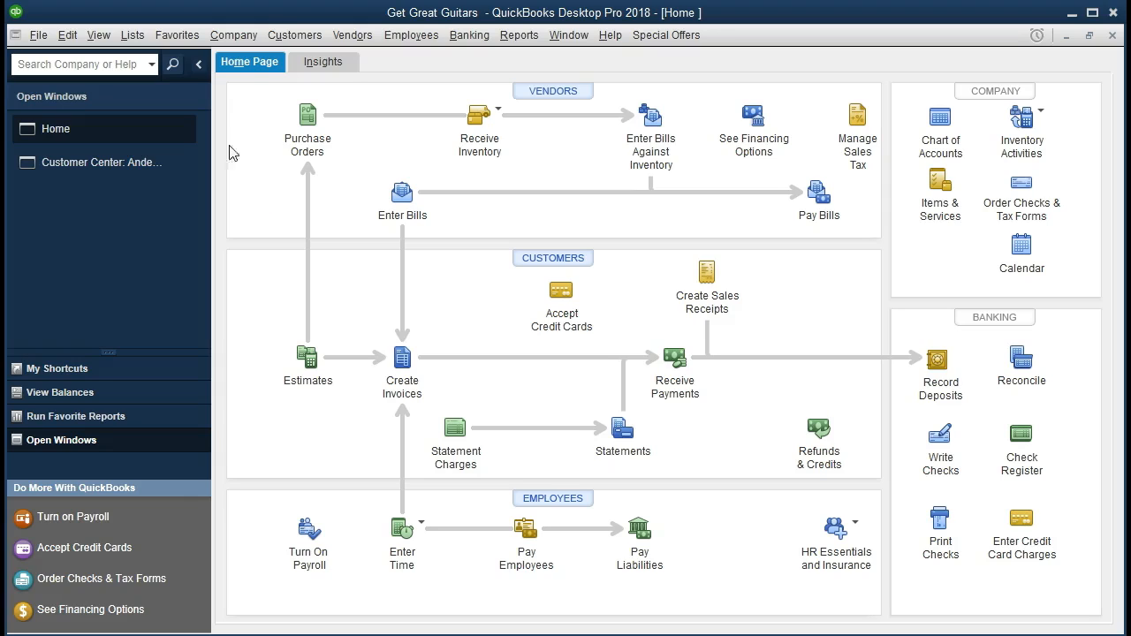
pyautogui.click(253, 36)
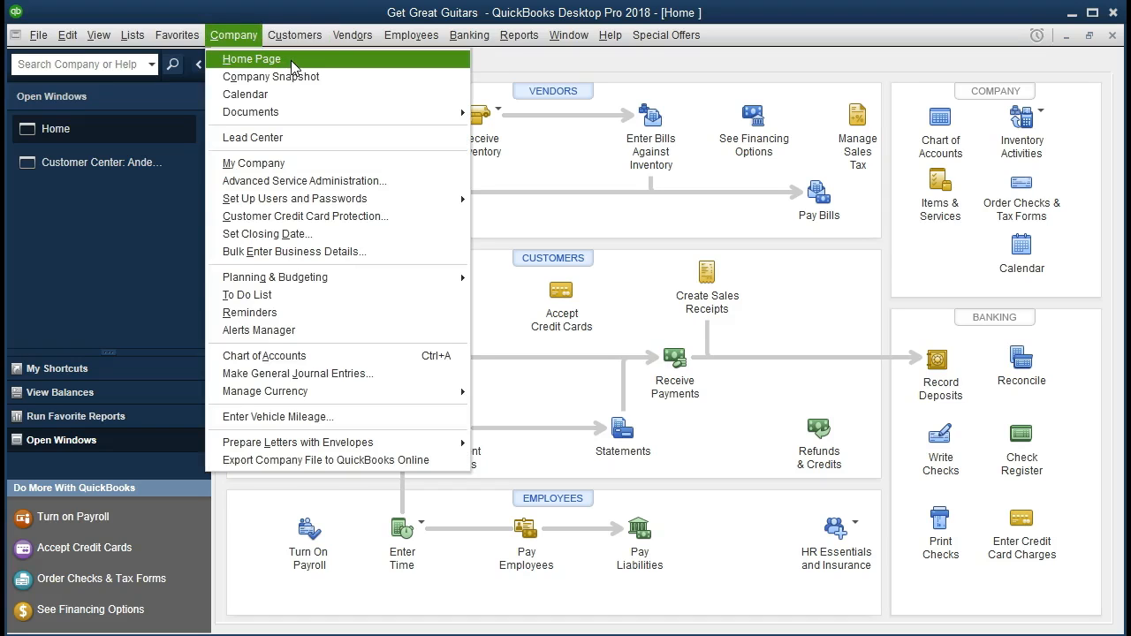
pyautogui.click(253, 42)
pyautogui.click(132, 40)
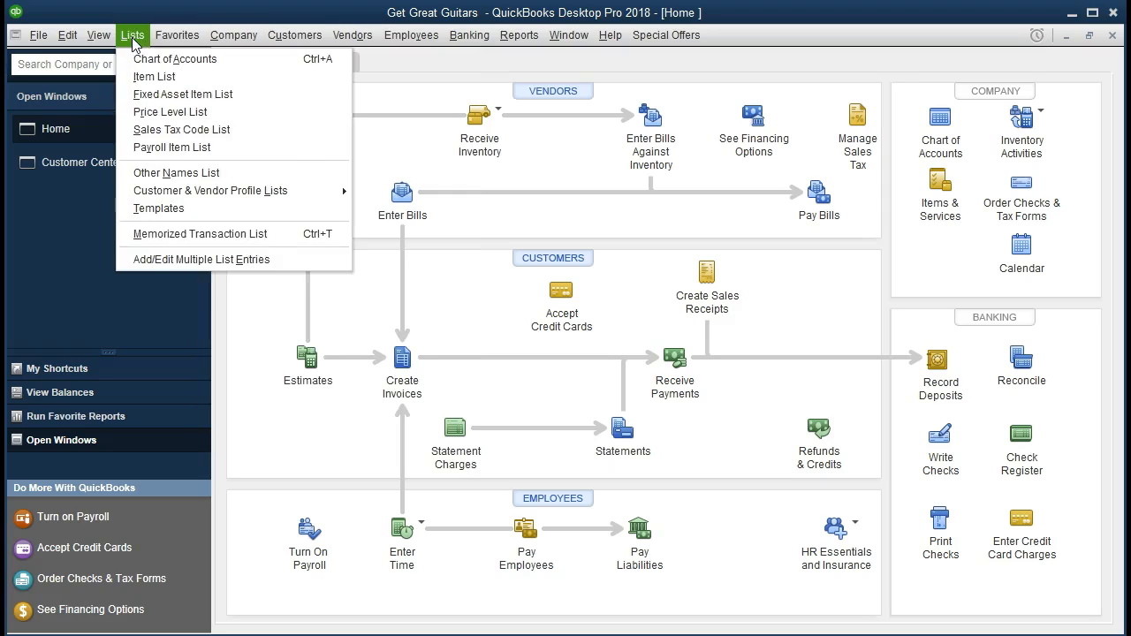
pyautogui.moveTo(101, 37)
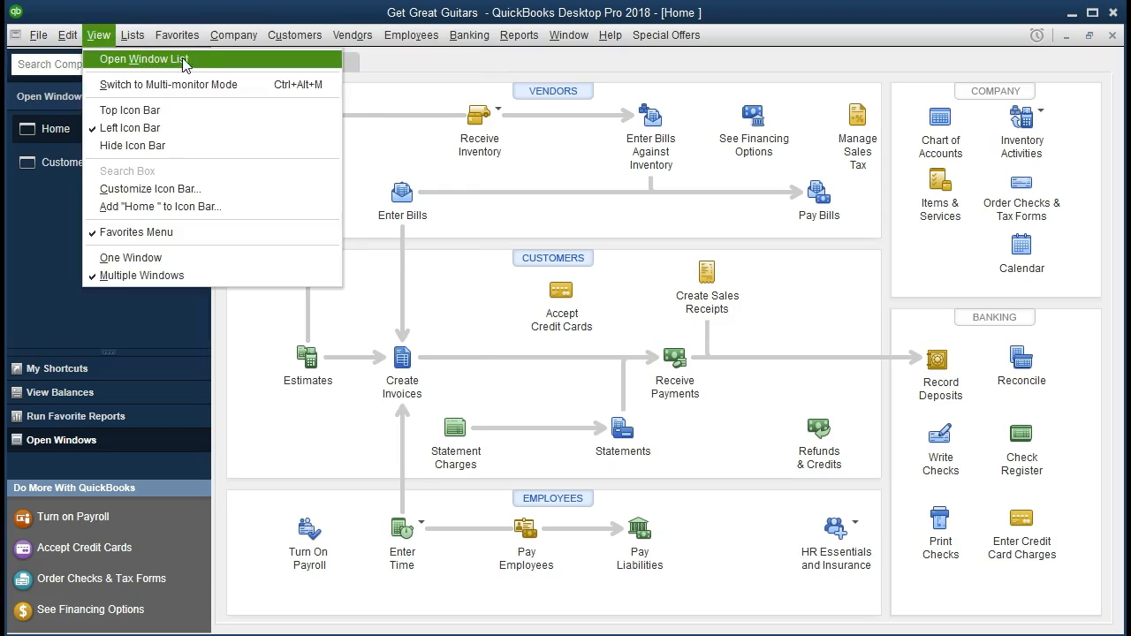
pyautogui.click(38, 215)
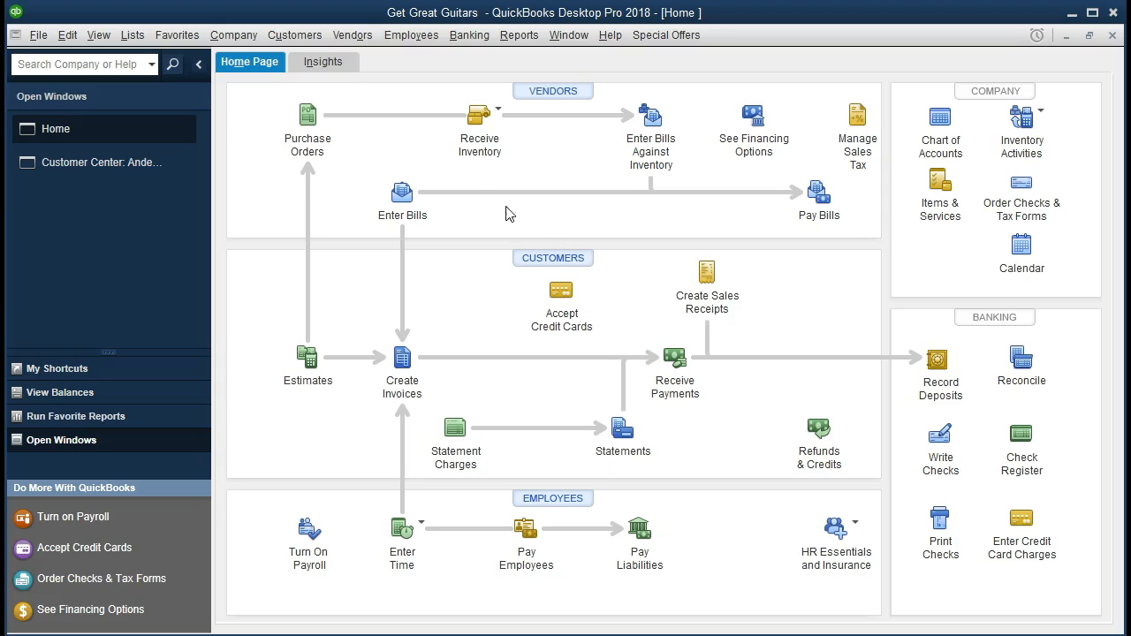
# - Review the Jones Guitars and Sam The Guitar Man records in the Customer Center, including job 3005 and the options for adding customers and jobs
pyautogui.click(305, 36)
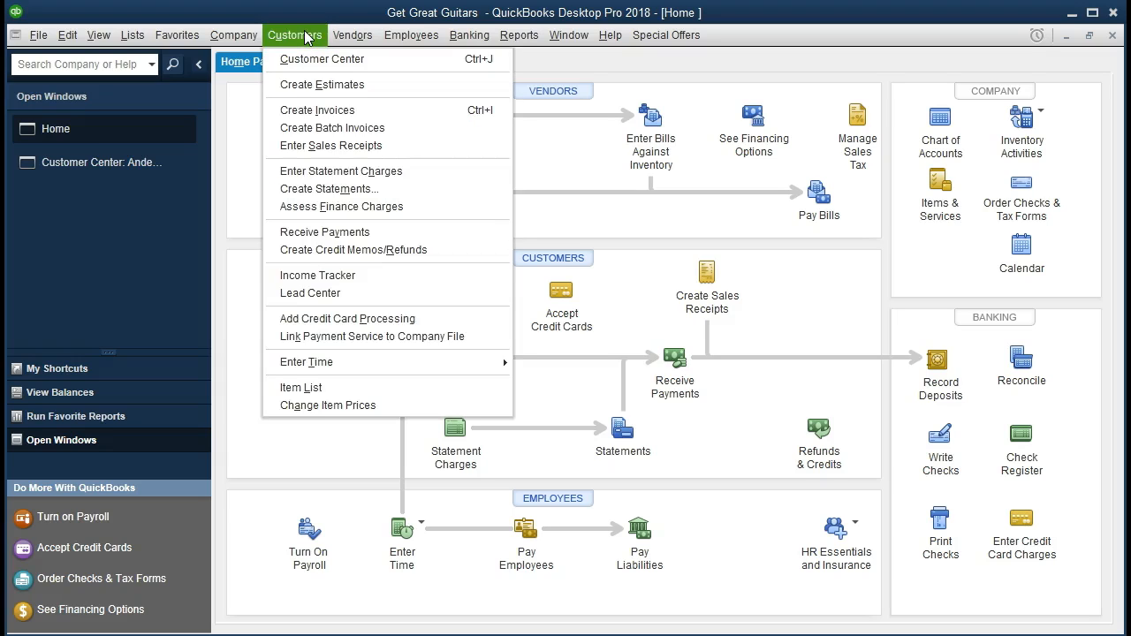
pyautogui.click(392, 62)
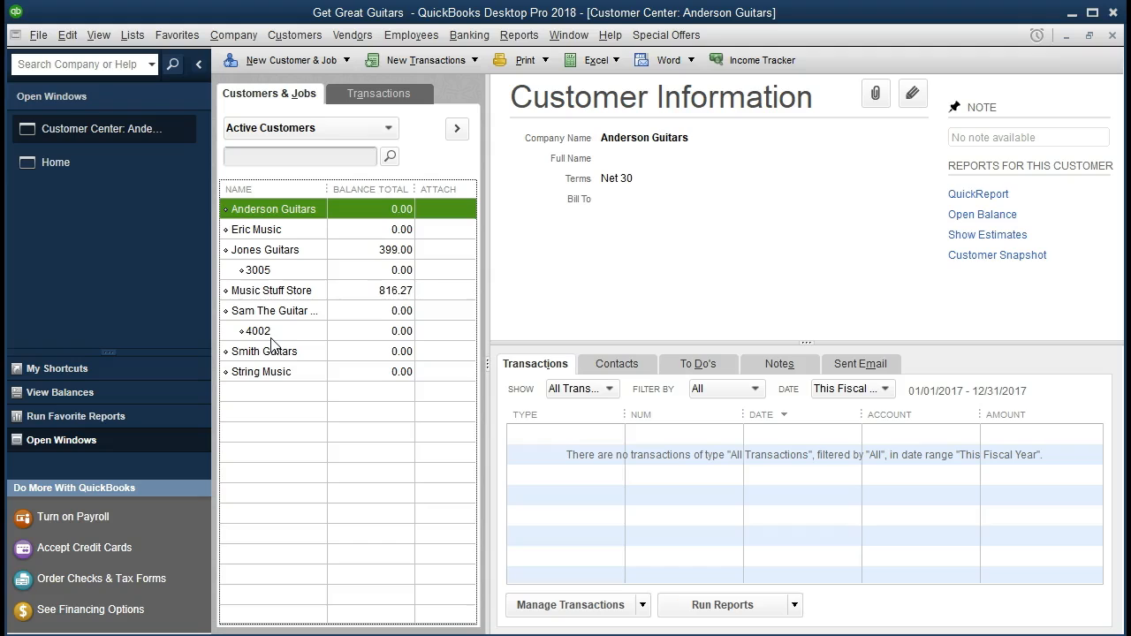
pyautogui.click(296, 255)
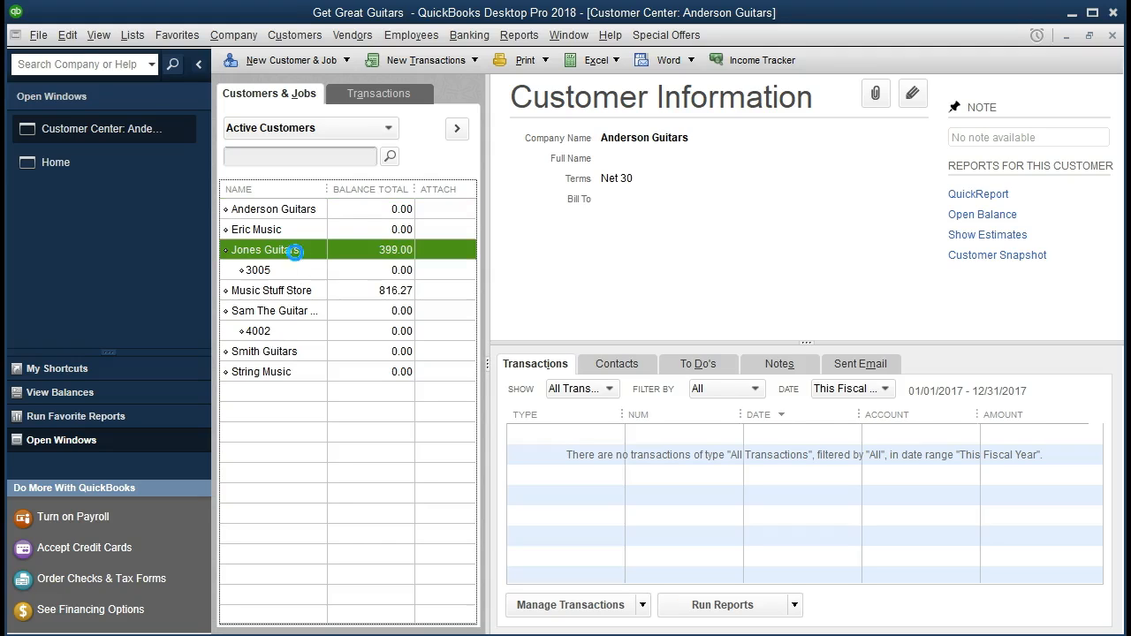
pyautogui.click(286, 316)
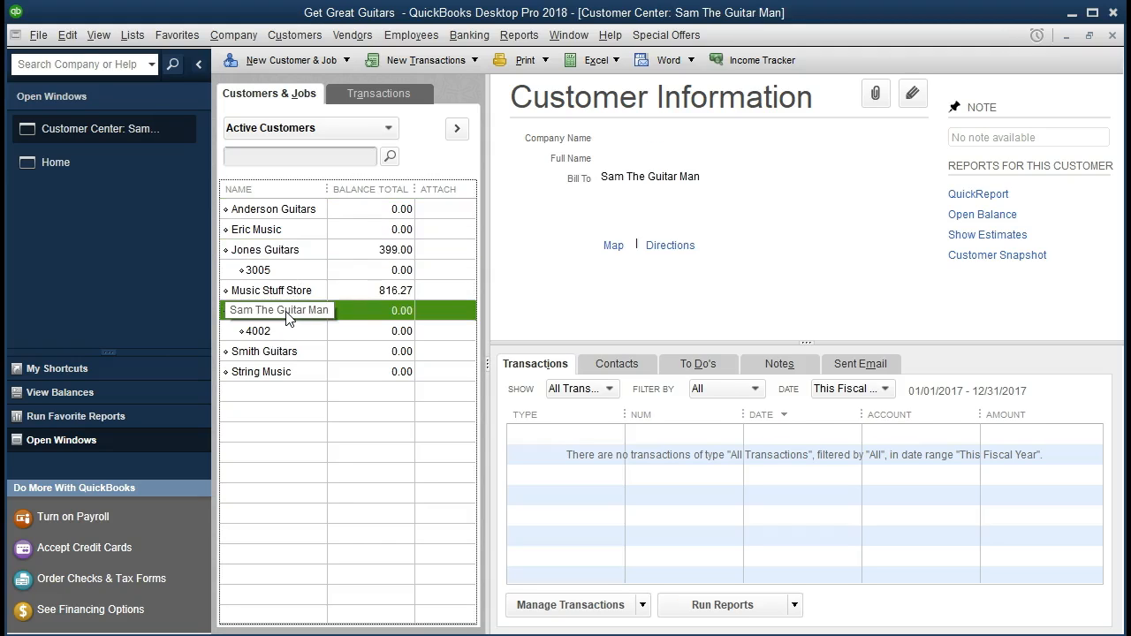
pyautogui.click(291, 256)
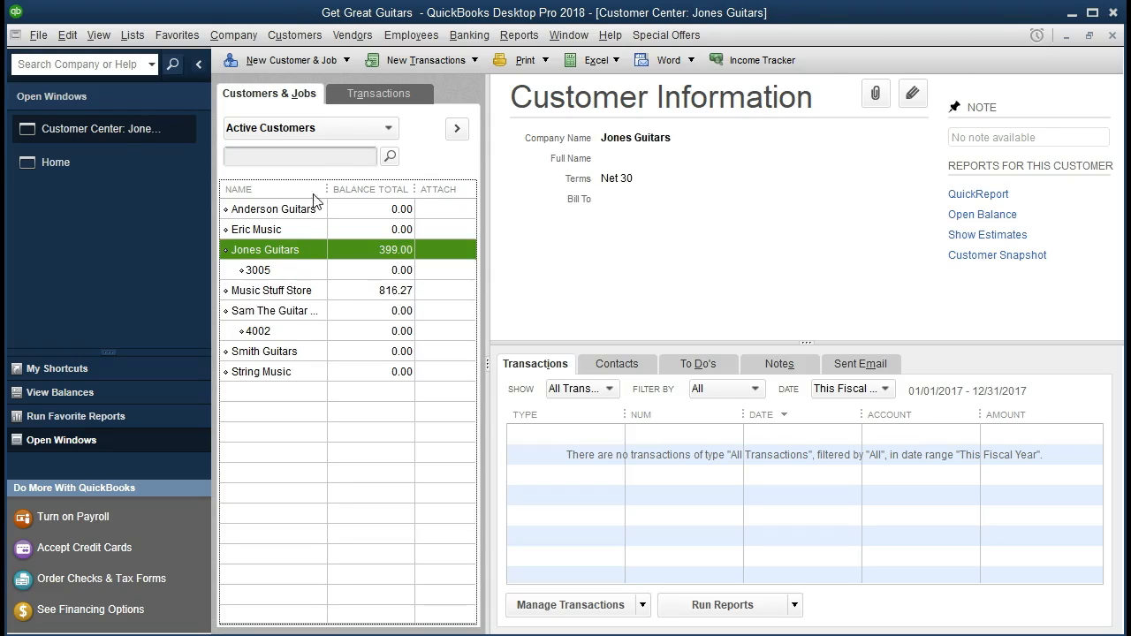
pyautogui.click(341, 60)
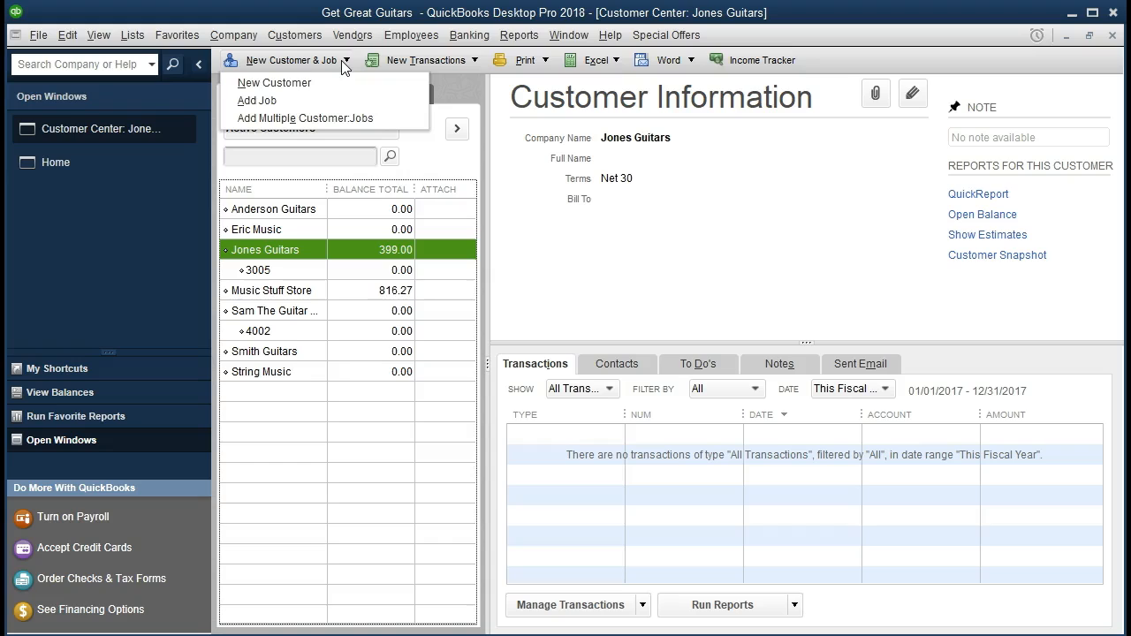
pyautogui.click(336, 63)
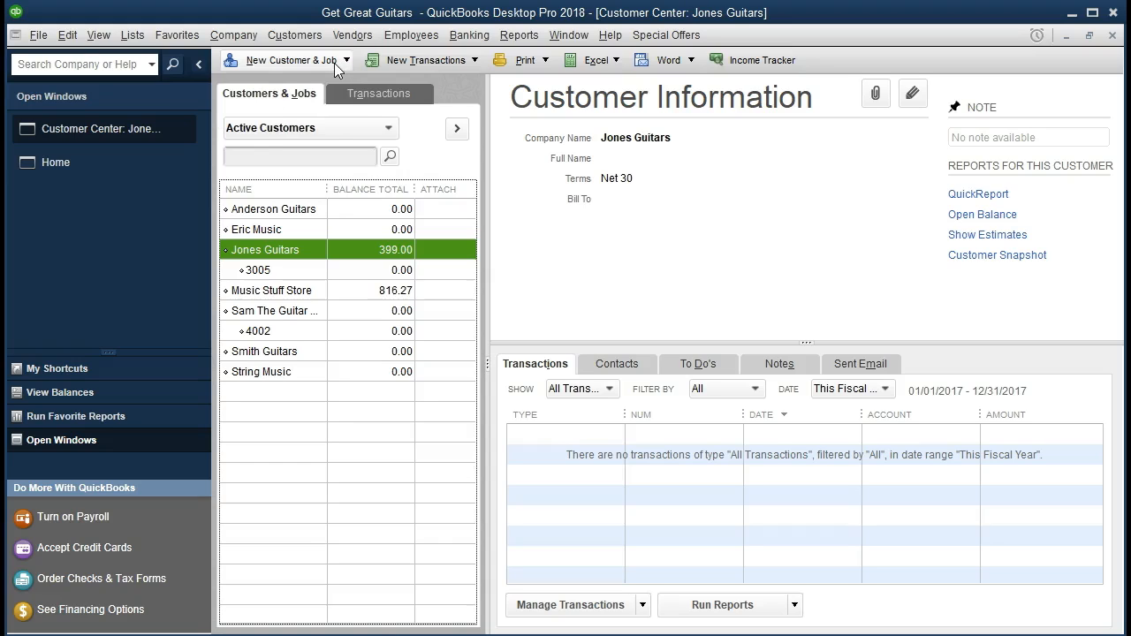
pyautogui.click(288, 269)
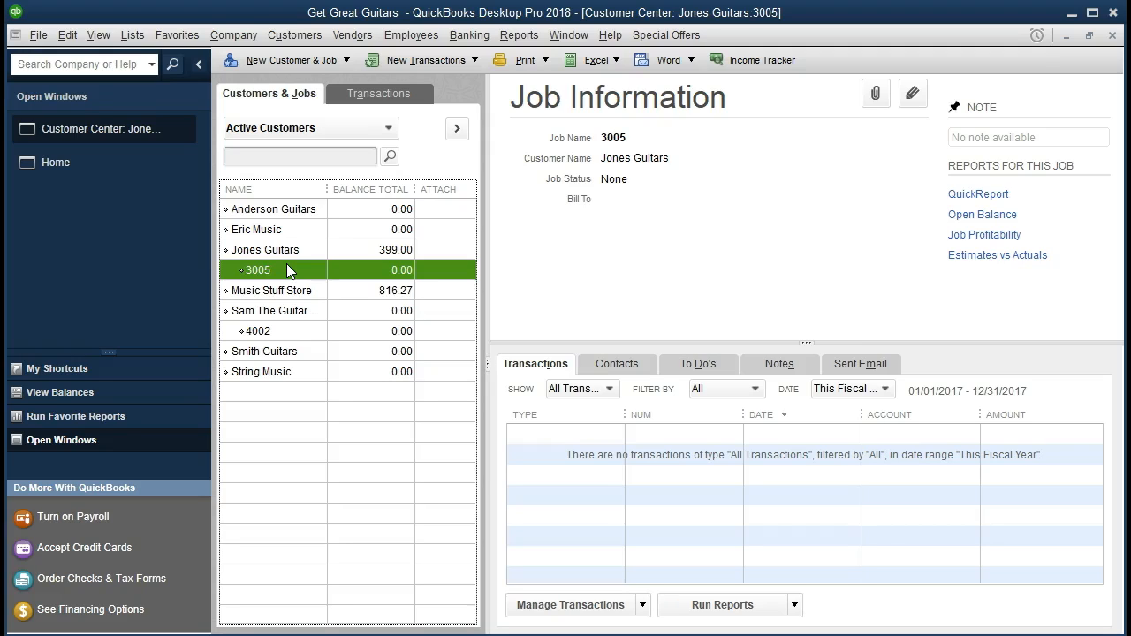
pyautogui.click(287, 249)
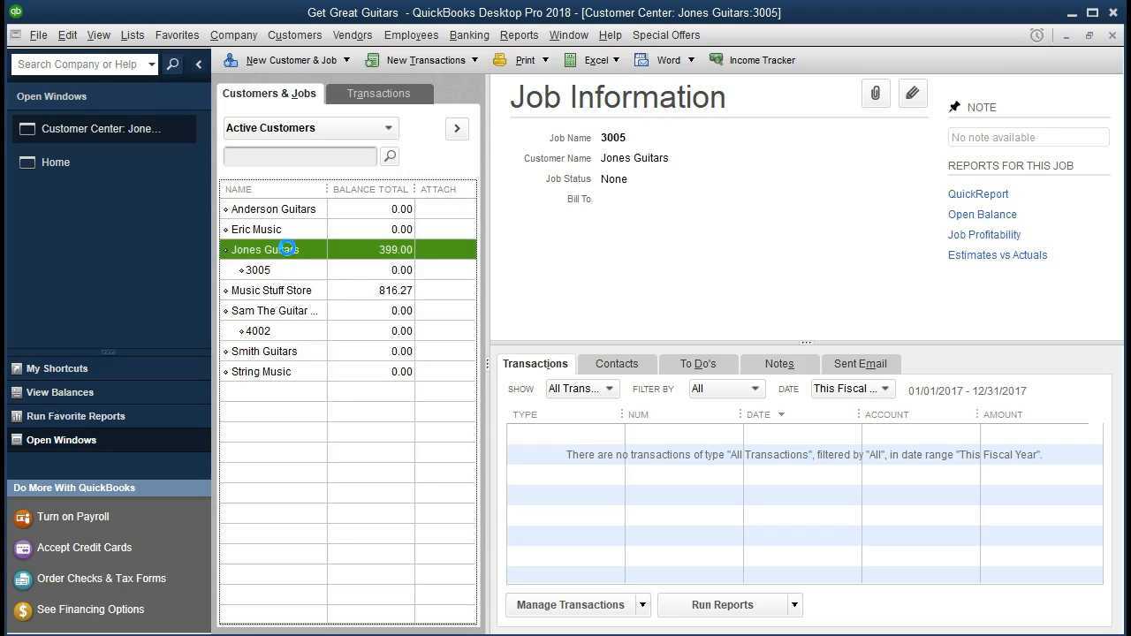
pyautogui.click(291, 268)
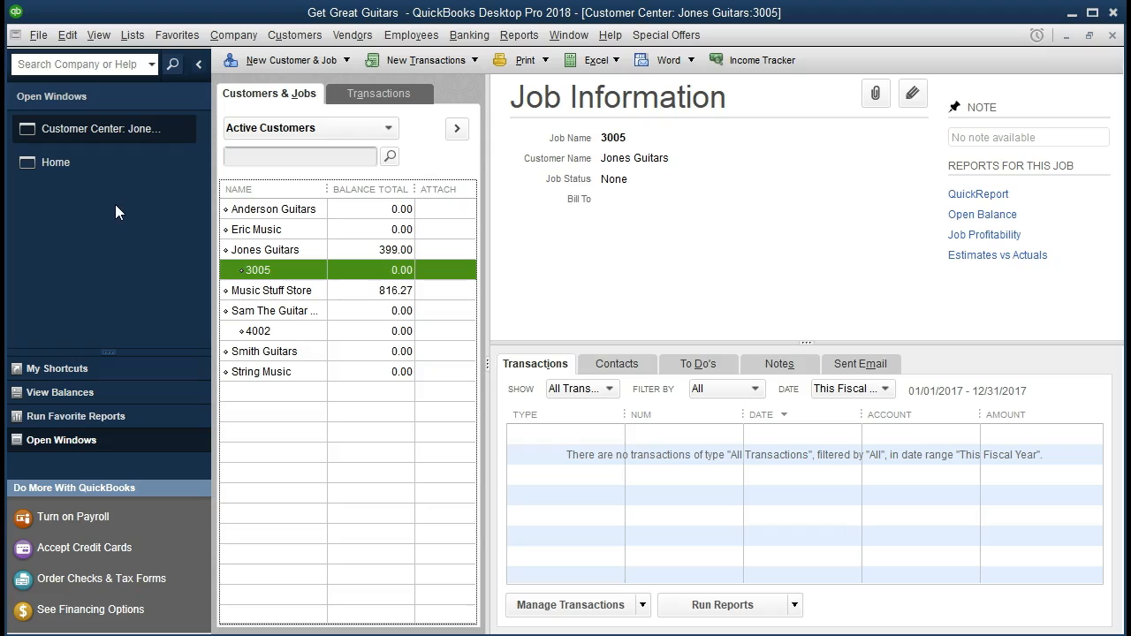
# - Start a new sales receipt from the home page for Sam The Guitar Man, job 4002
pyautogui.click(65, 168)
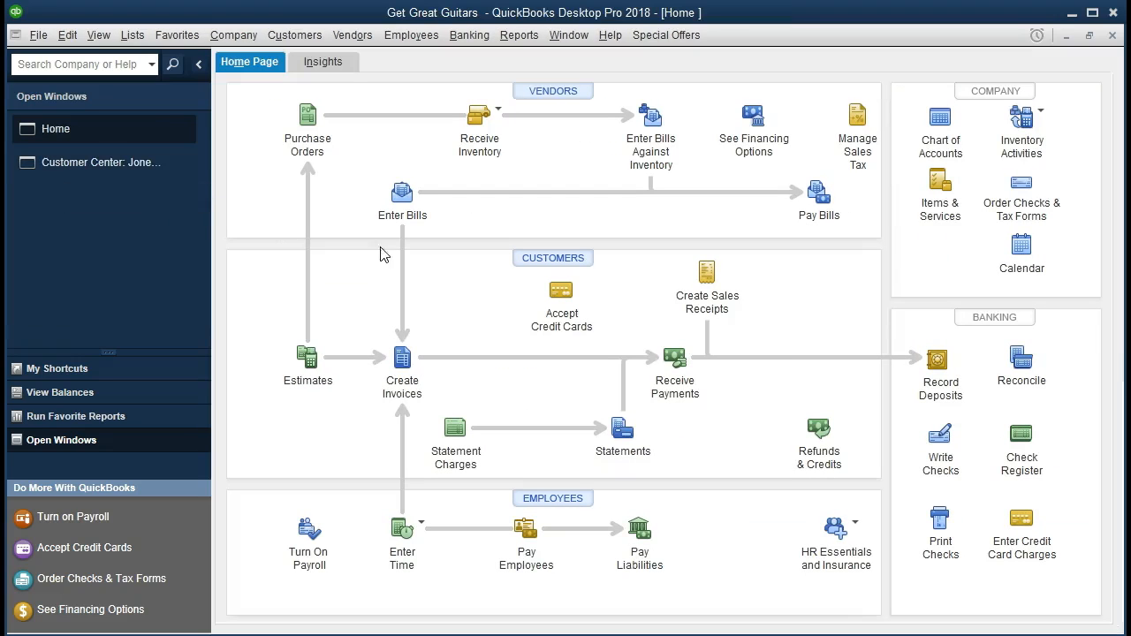
pyautogui.click(707, 293)
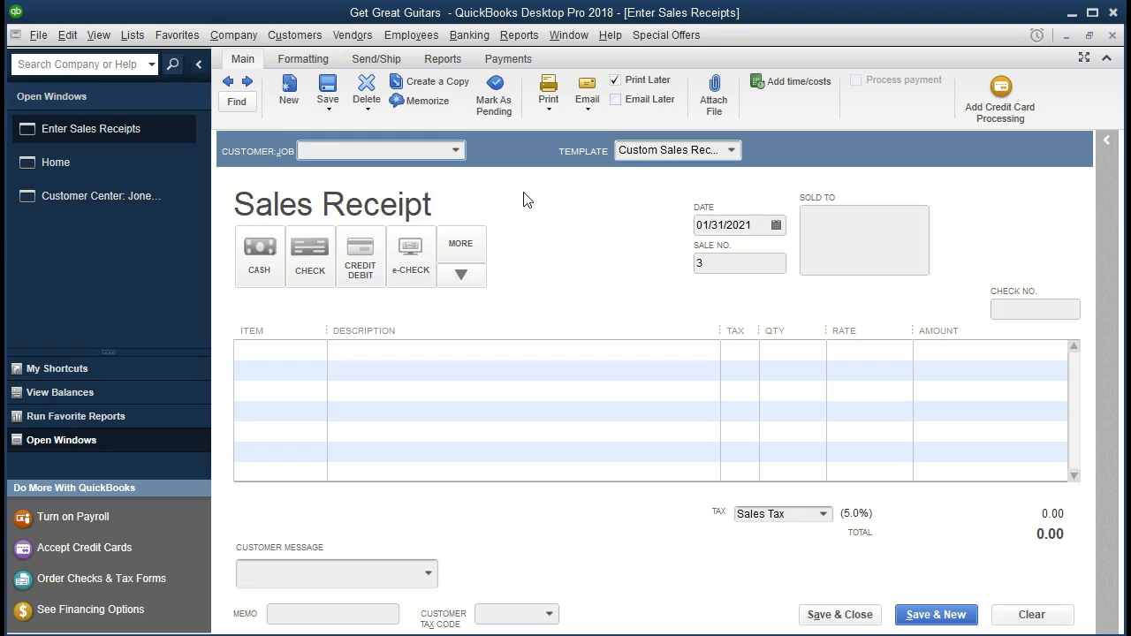
pyautogui.write('4002')
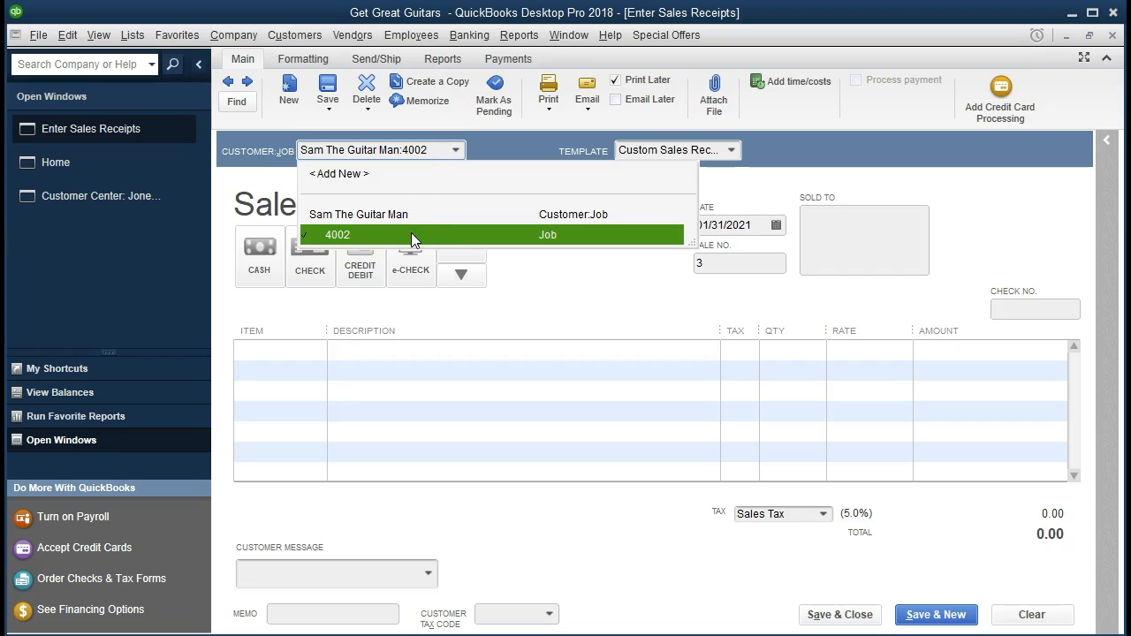
pyautogui.press('Tab')
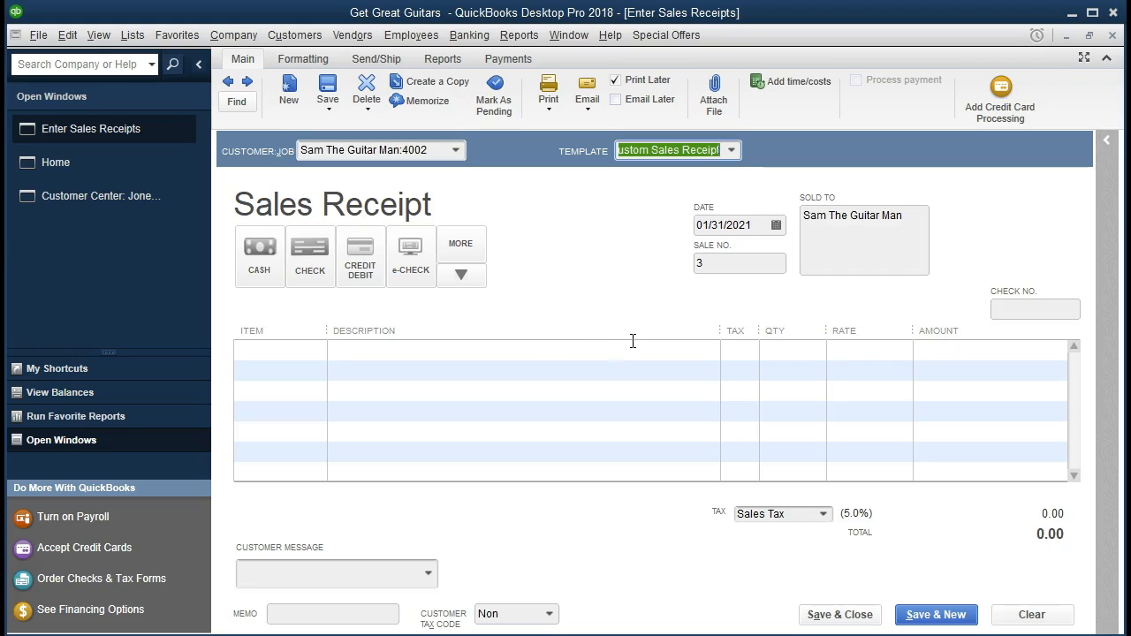
# - Set the receipt's payment method to cash, accept the date 01/31/2021 and sale number 3, and go to the first item line
pyautogui.press('Tab')
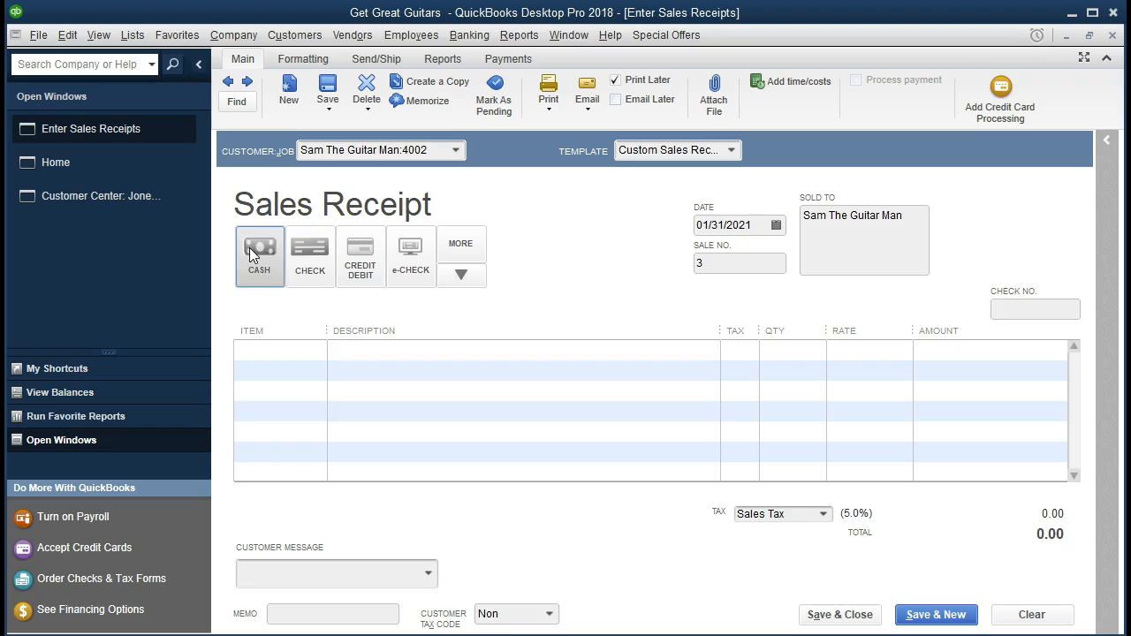
pyautogui.press('Tab')
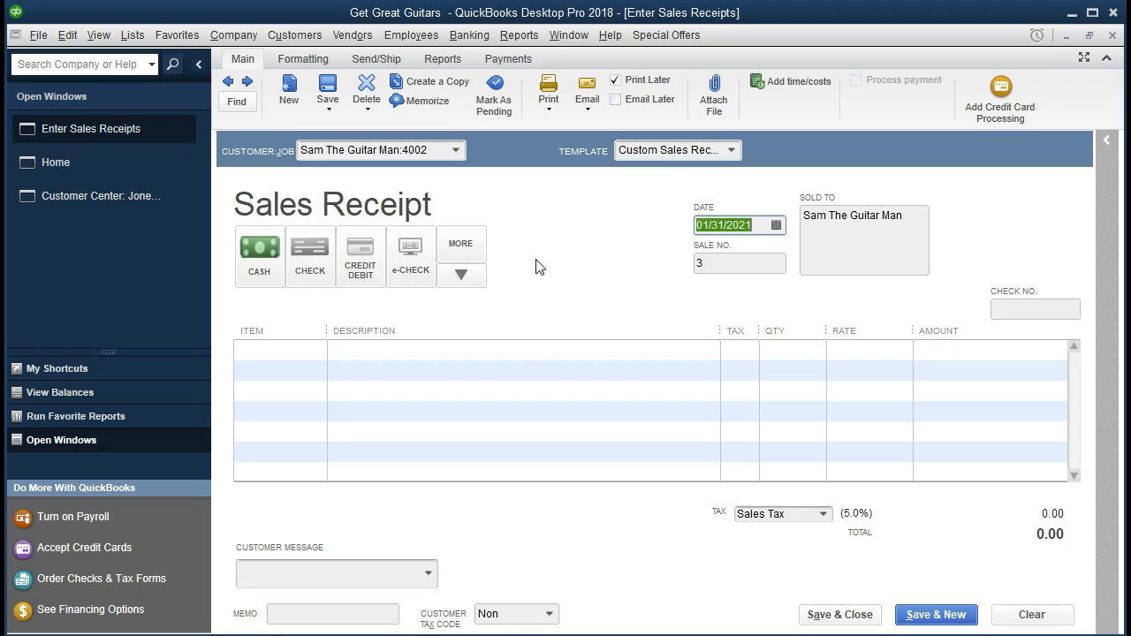
pyautogui.press('Tab')
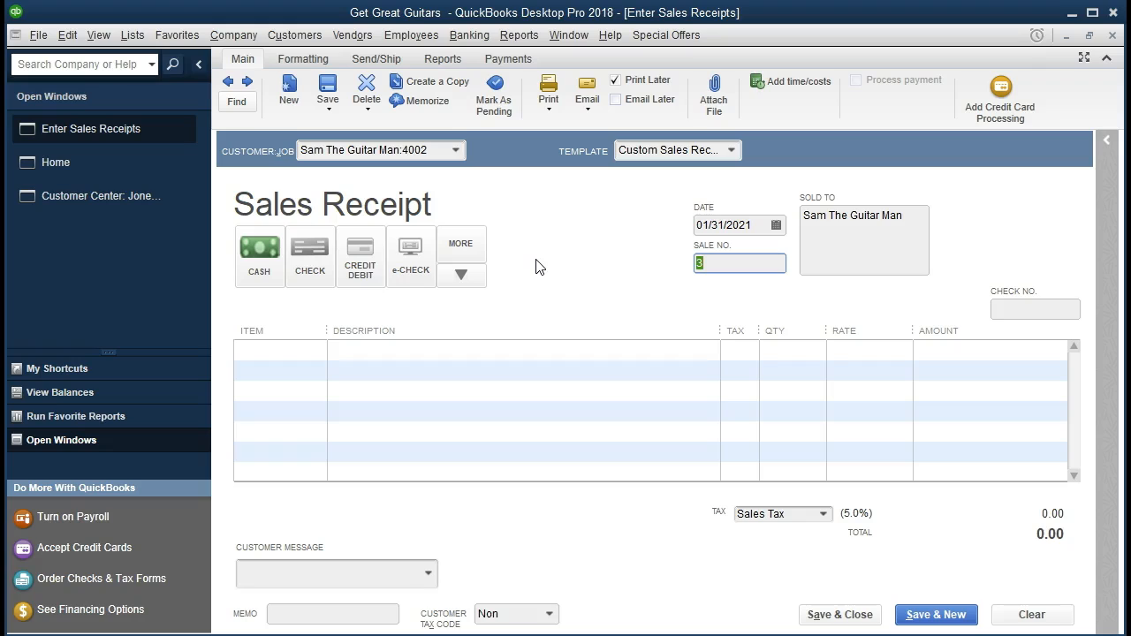
pyautogui.press('Tab')
pyautogui.press('Tab')
pyautogui.press('Tab')
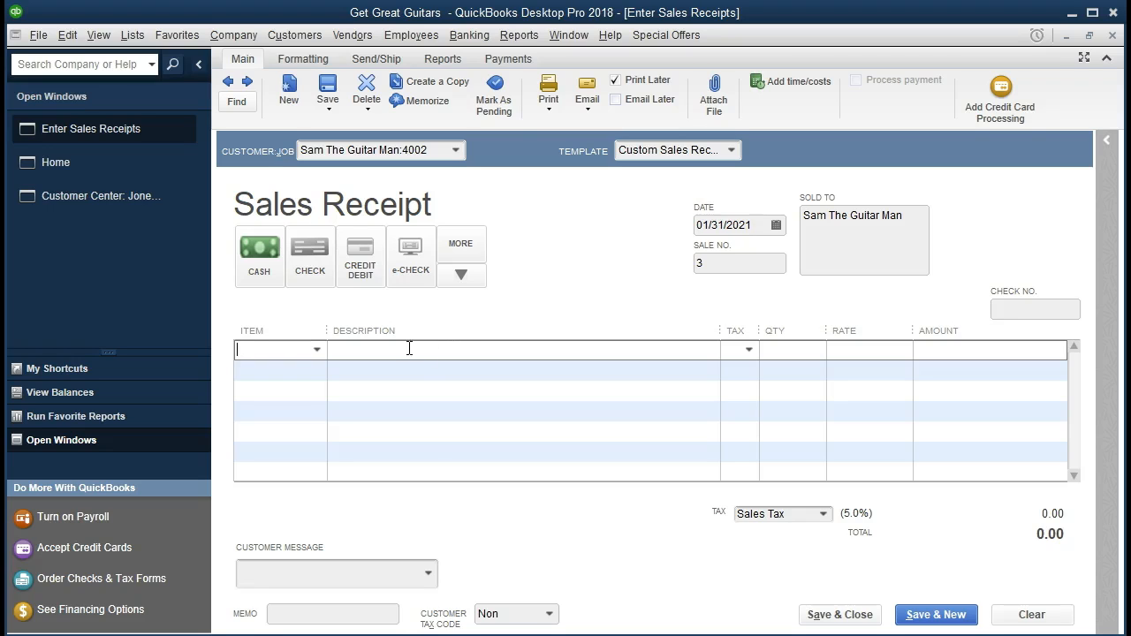
# - Add the Partial service item to the first line of the sales receipt and dismiss the sales tax code notice
pyautogui.click(317, 351)
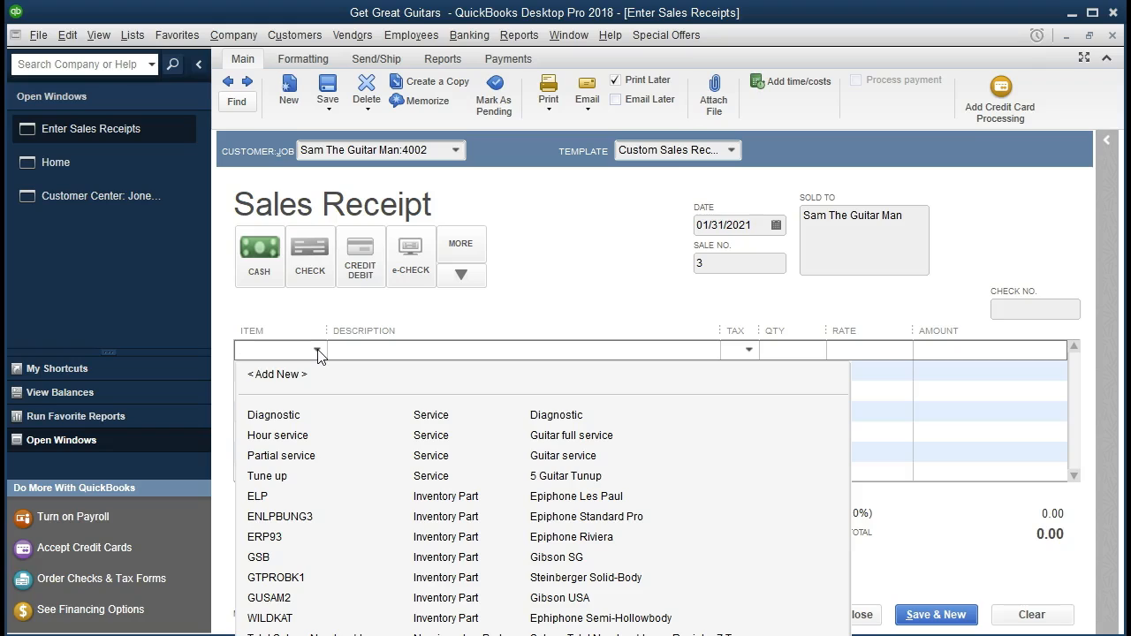
pyautogui.click(317, 351)
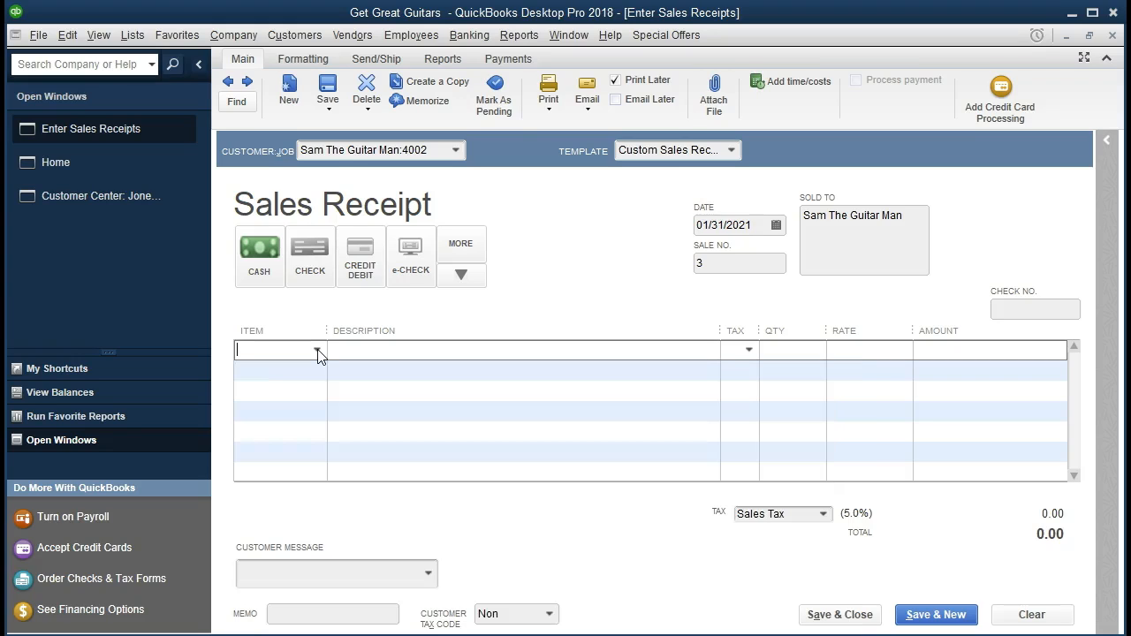
pyautogui.write('Partial service')
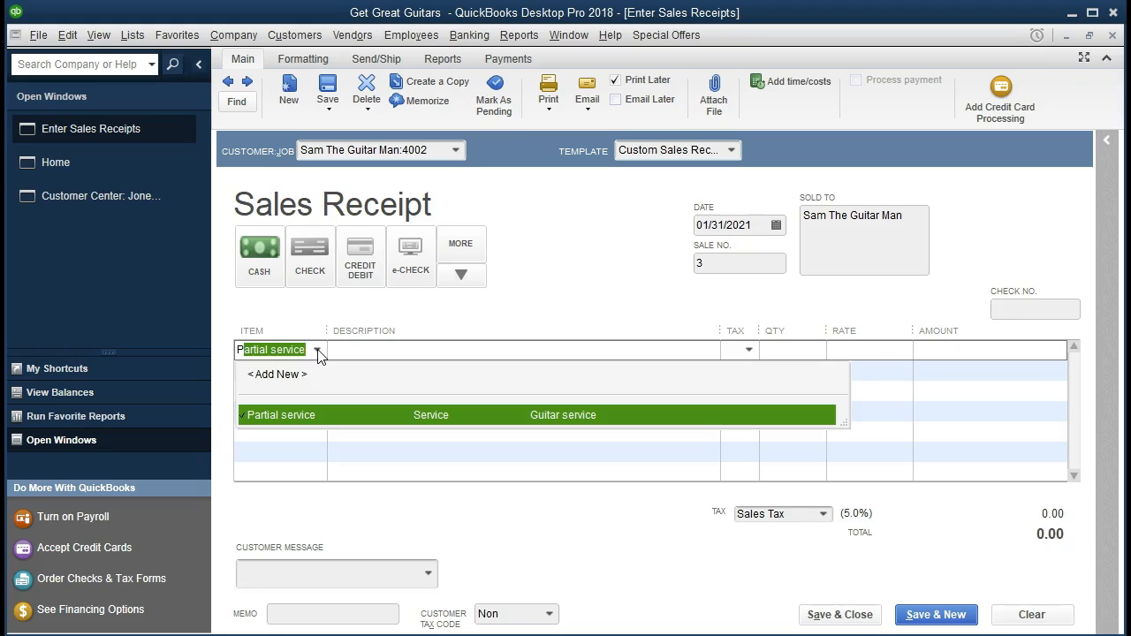
pyautogui.press('Tab')
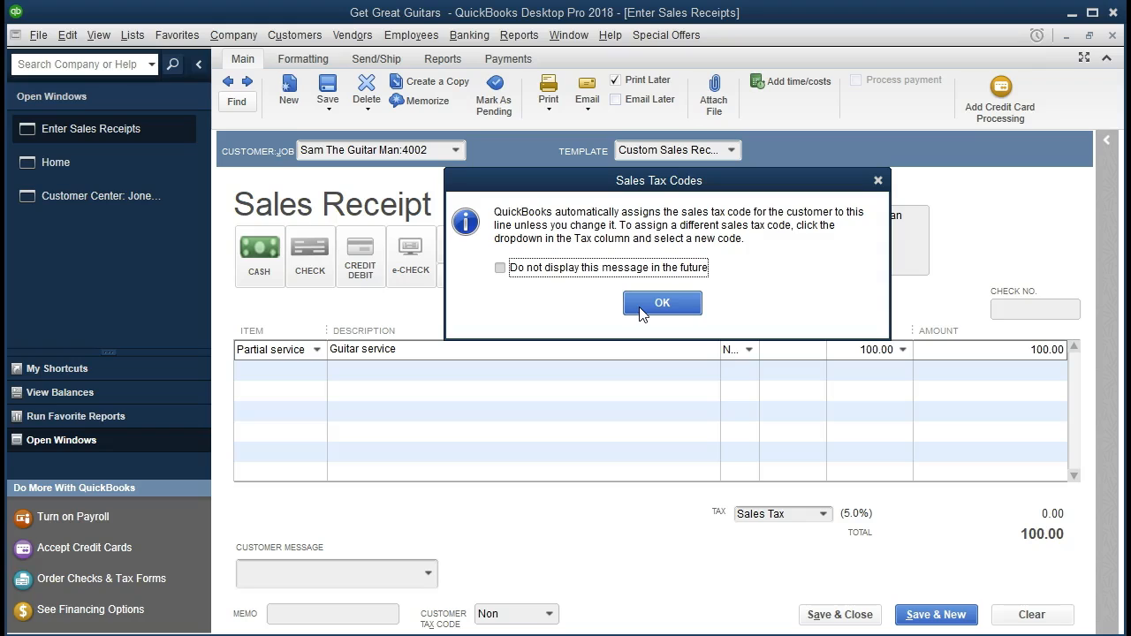
pyautogui.click(662, 303)
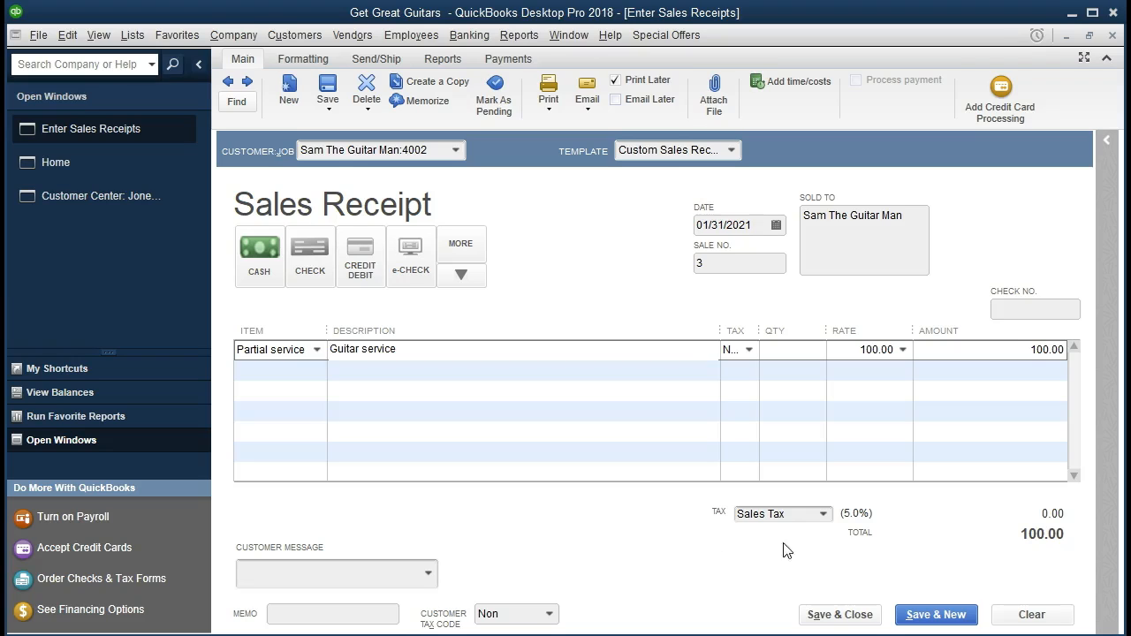
pyautogui.click(822, 515)
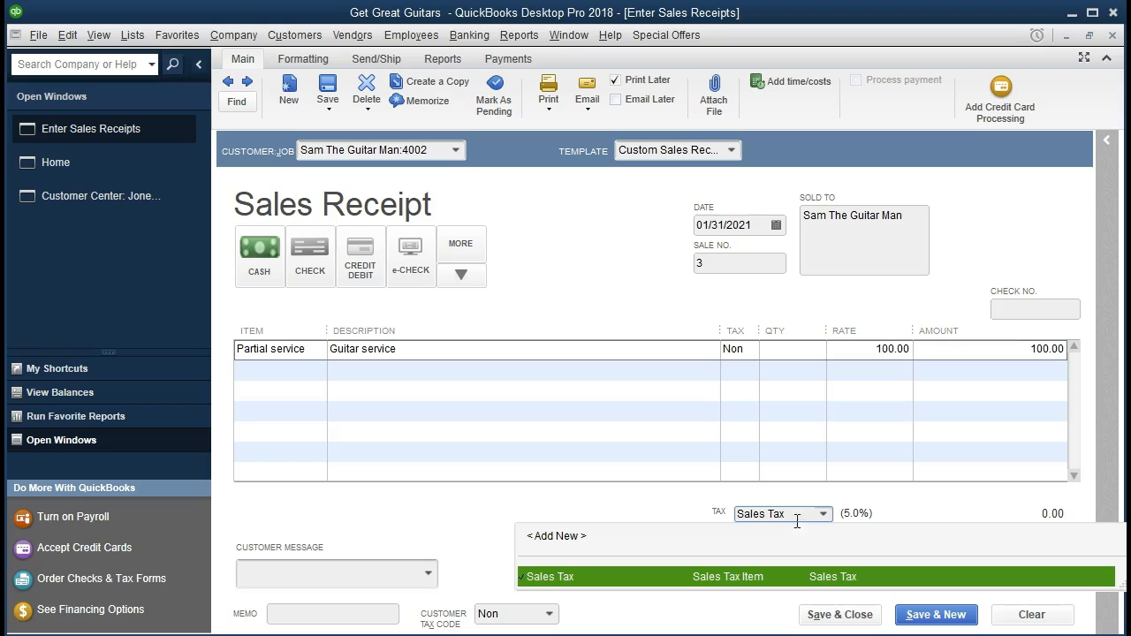
pyautogui.click(640, 501)
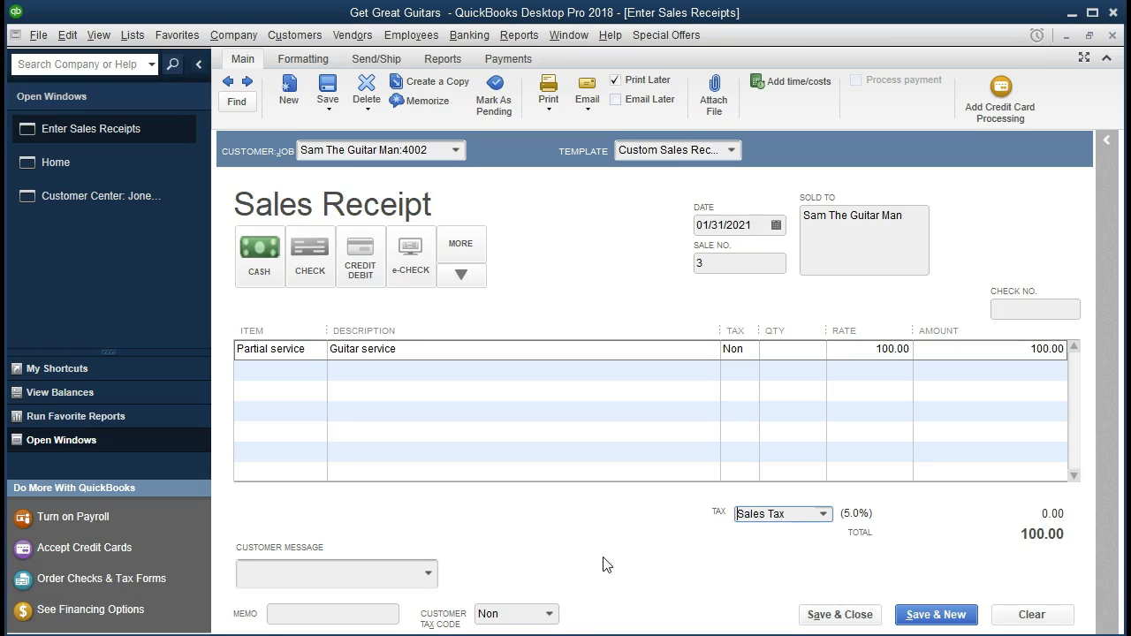
pyautogui.click(549, 614)
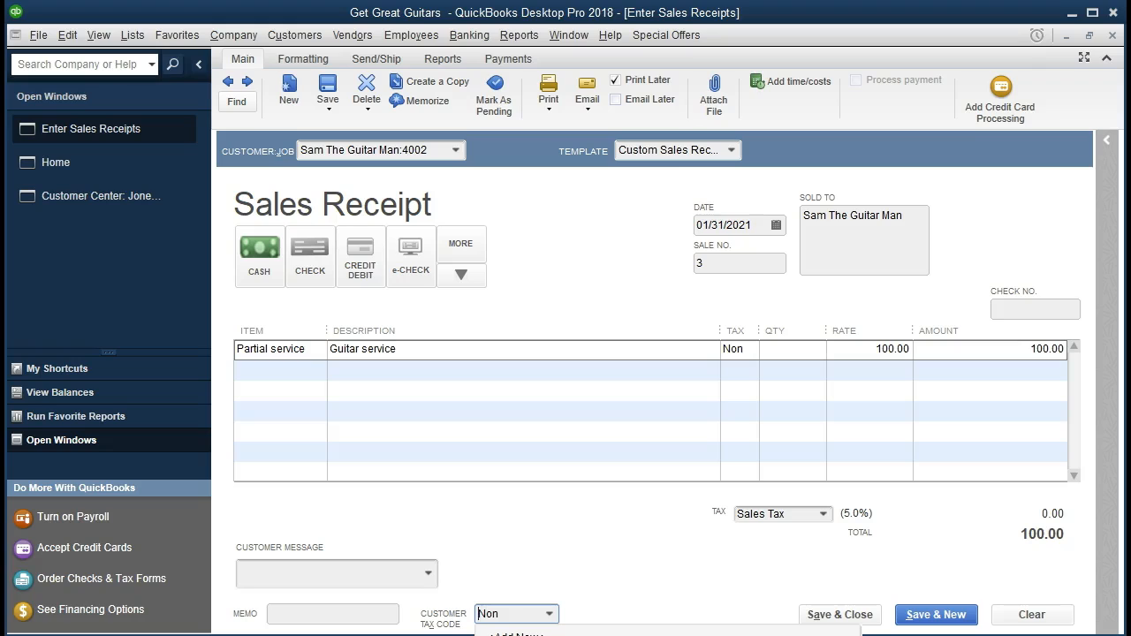
pyautogui.press('Escape')
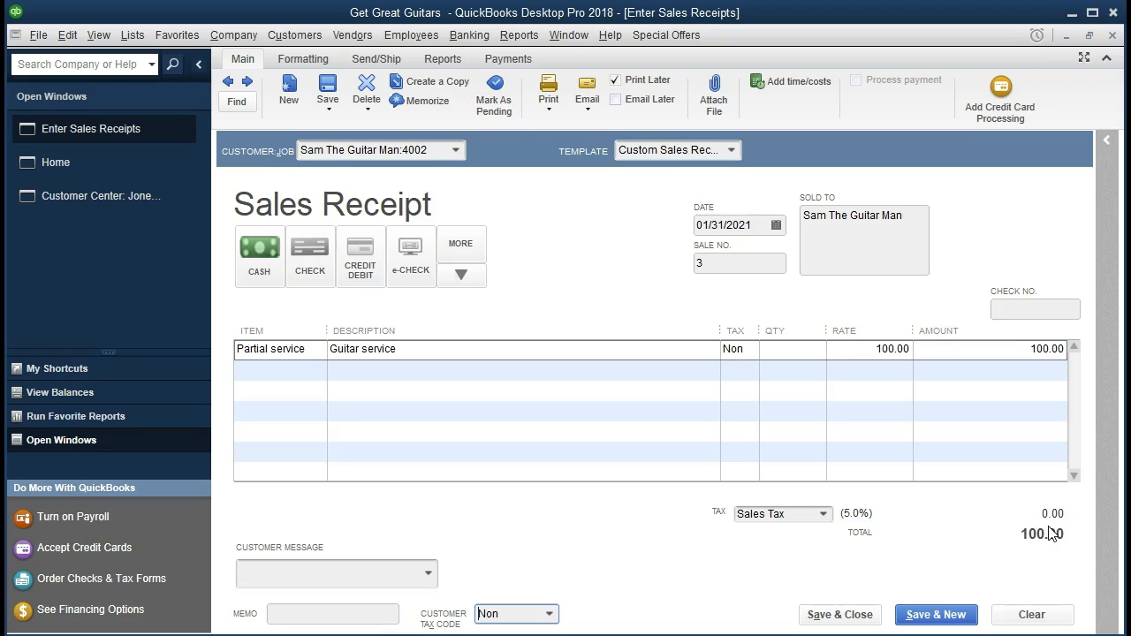
# - Widen the Tax column in the receipt's item table so its tax code can be read in full
pyautogui.click(679, 356)
pyautogui.press('Tab')
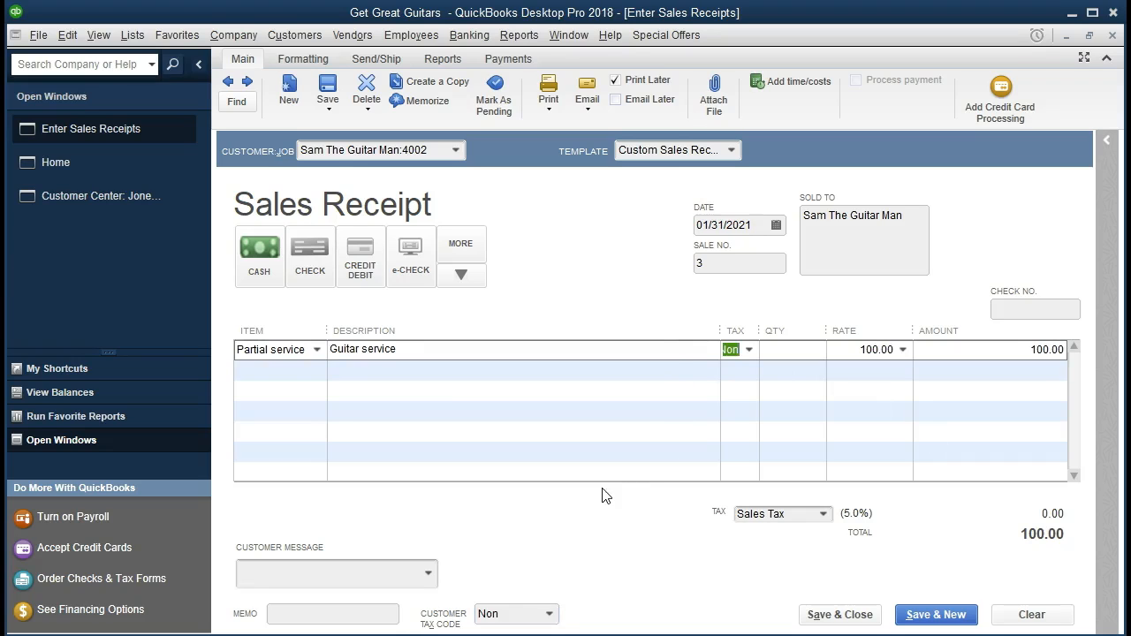
pyautogui.moveTo(721, 326); pyautogui.dragTo(754, 324)
# - Set the Partial service line's quantity to 1, then save and close the sales receipt
pyautogui.click(801, 350)
pyautogui.write('1')
pyautogui.press('Tab')
pyautogui.press('Tab')
pyautogui.press('Tab')
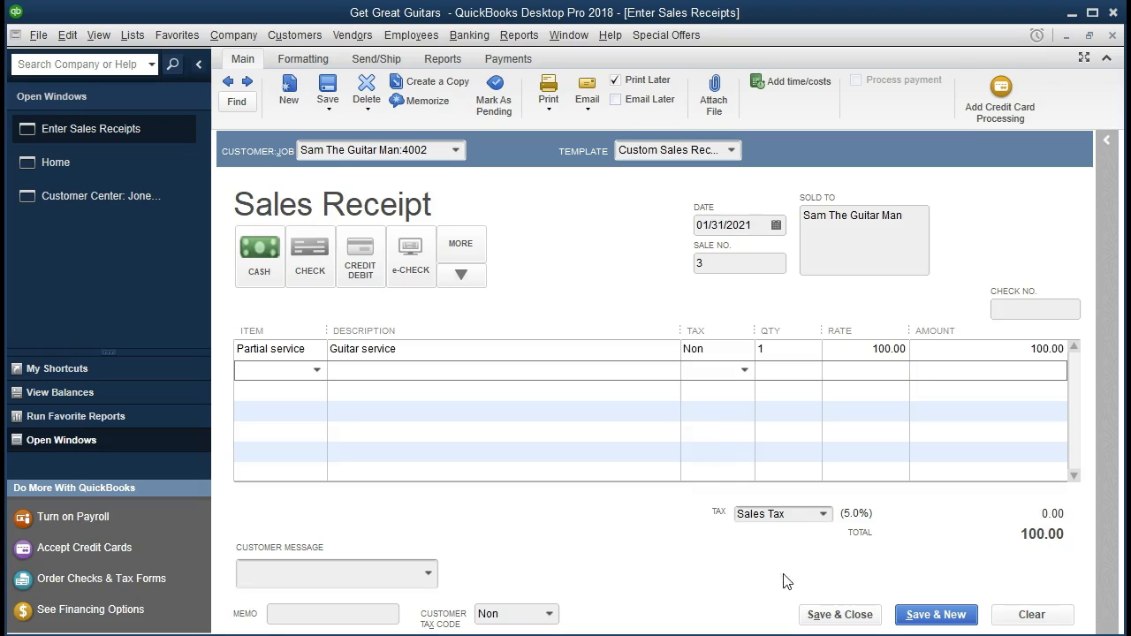
pyautogui.click(825, 613)
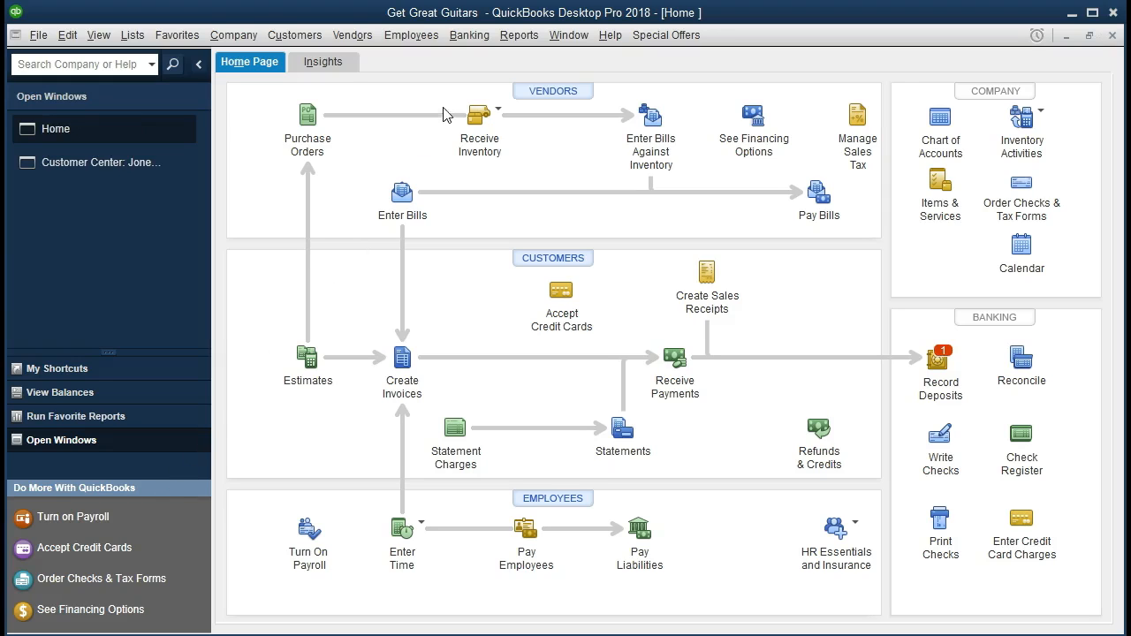
# - Open the standard Balance Sheet report from the company and financial reports
pyautogui.click(519, 35)
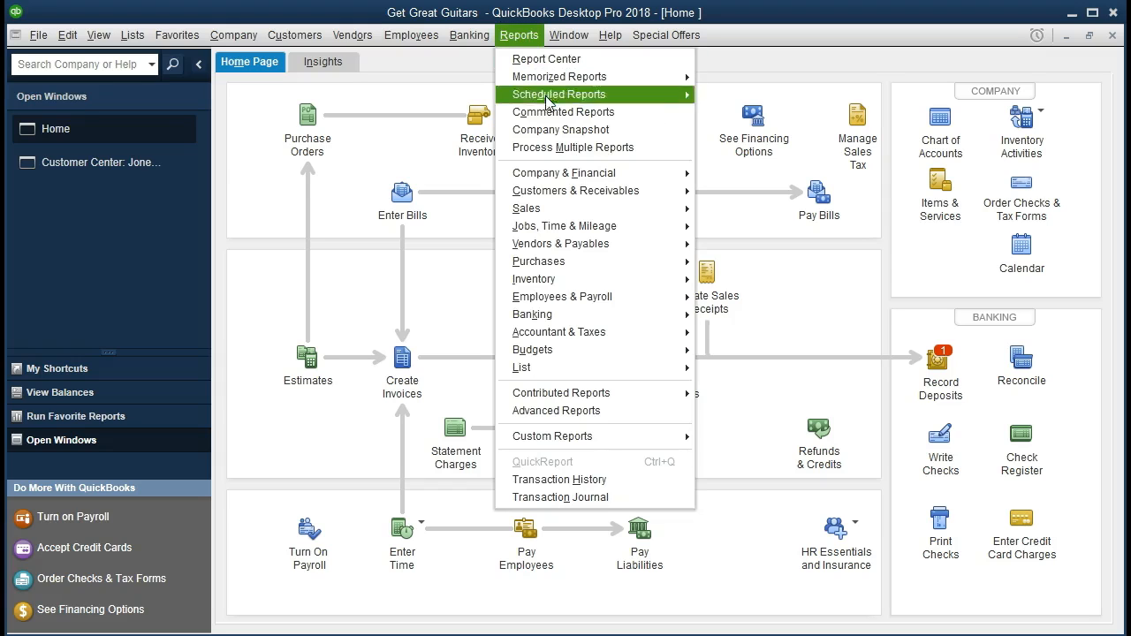
pyautogui.moveTo(649, 181)
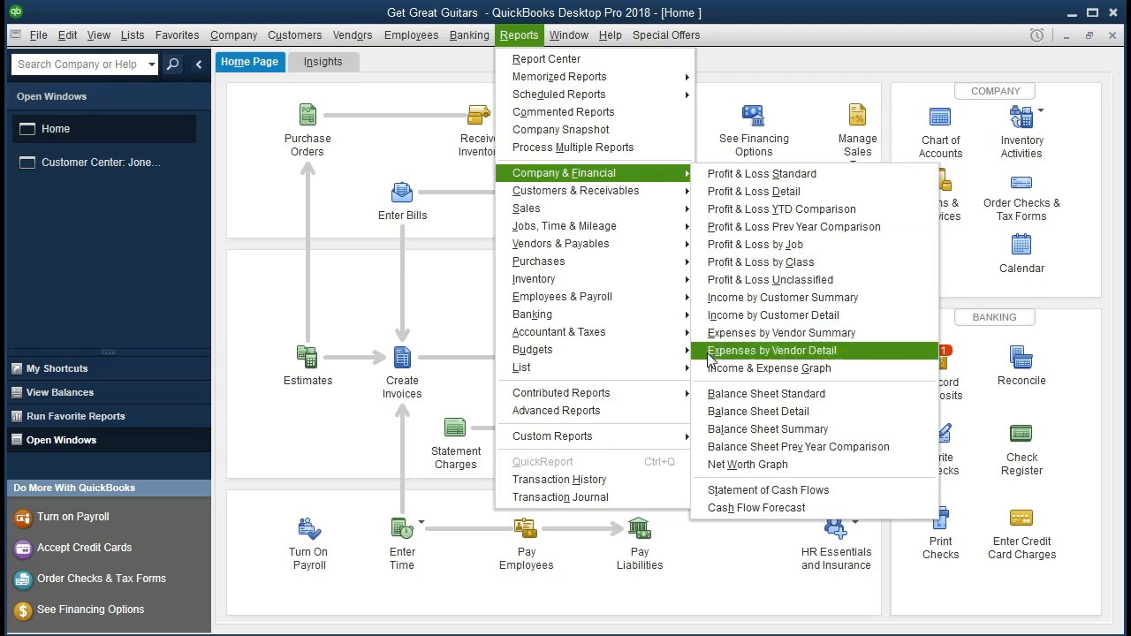
pyautogui.click(707, 402)
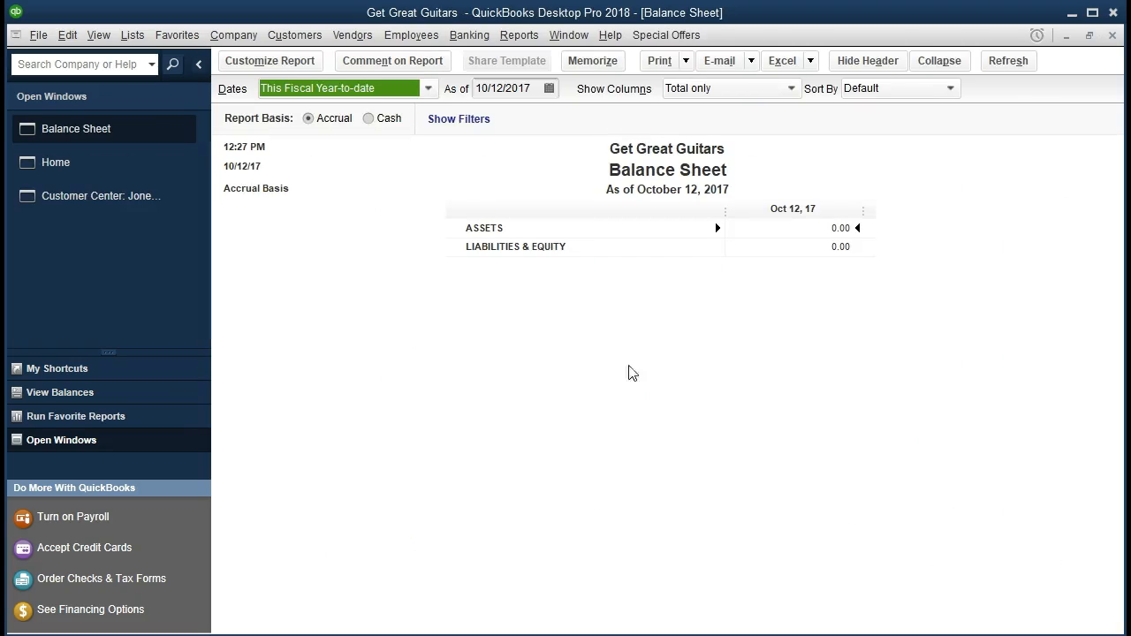
# - Customize the Balance Sheet's date range to run from 01/01/2021 to 12/31/2021
pyautogui.click(292, 67)
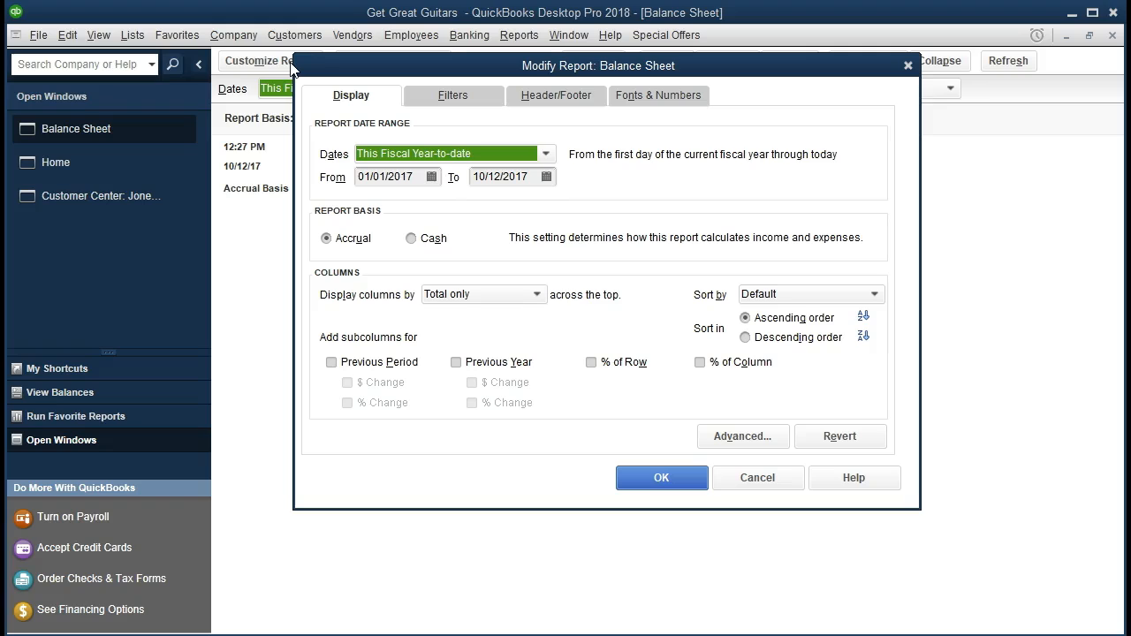
pyautogui.press('Tab')
pyautogui.write('010121')
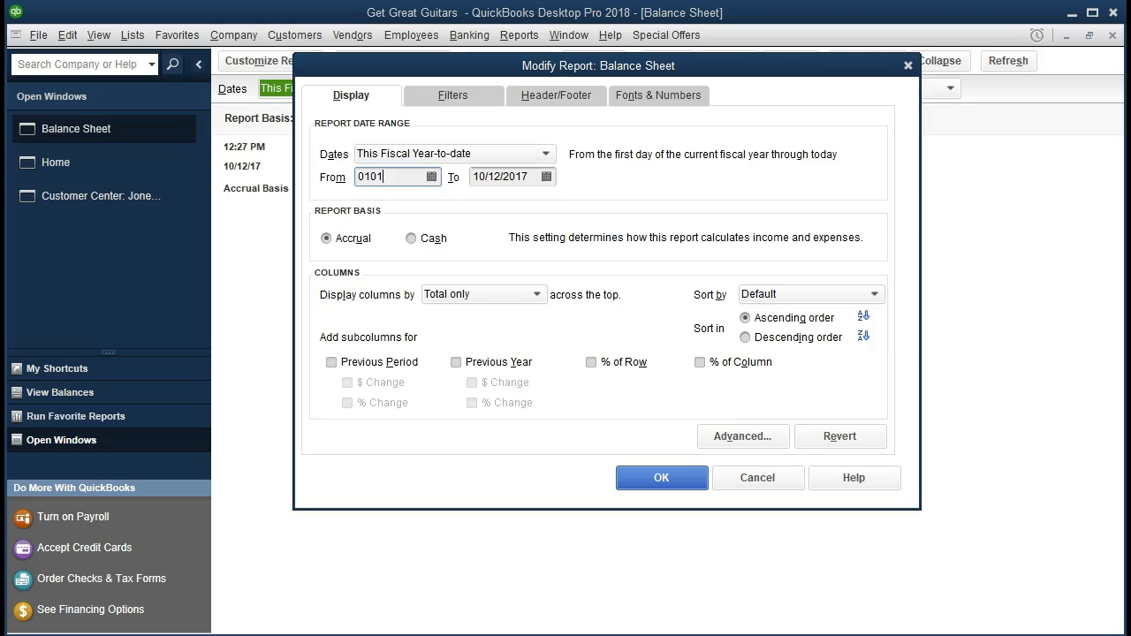
pyautogui.press('Tab')
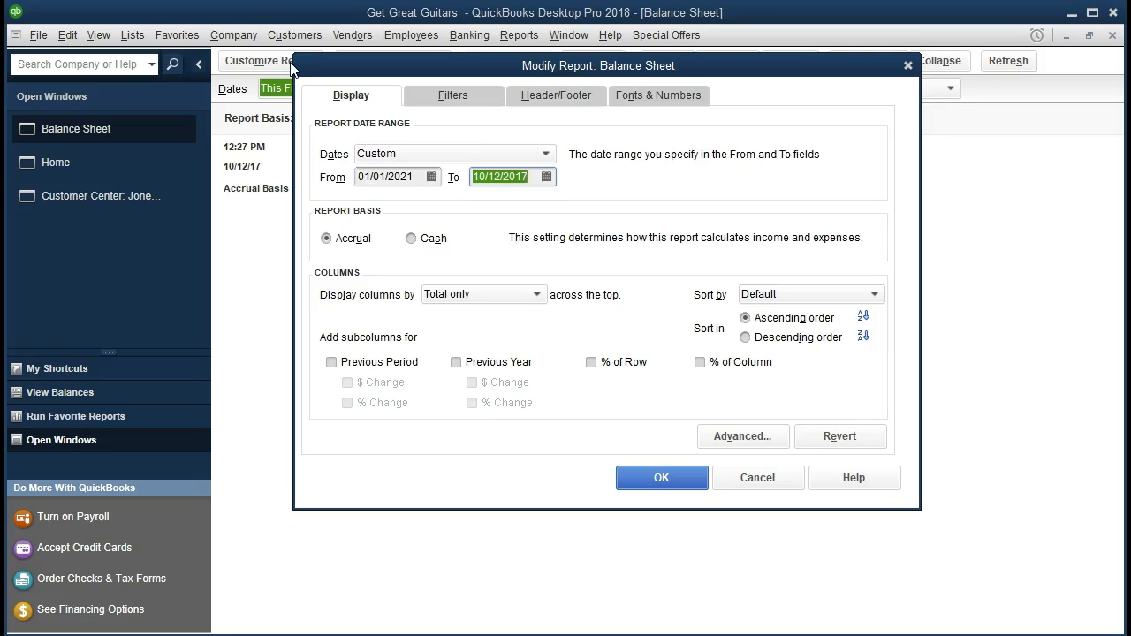
pyautogui.write('123121')
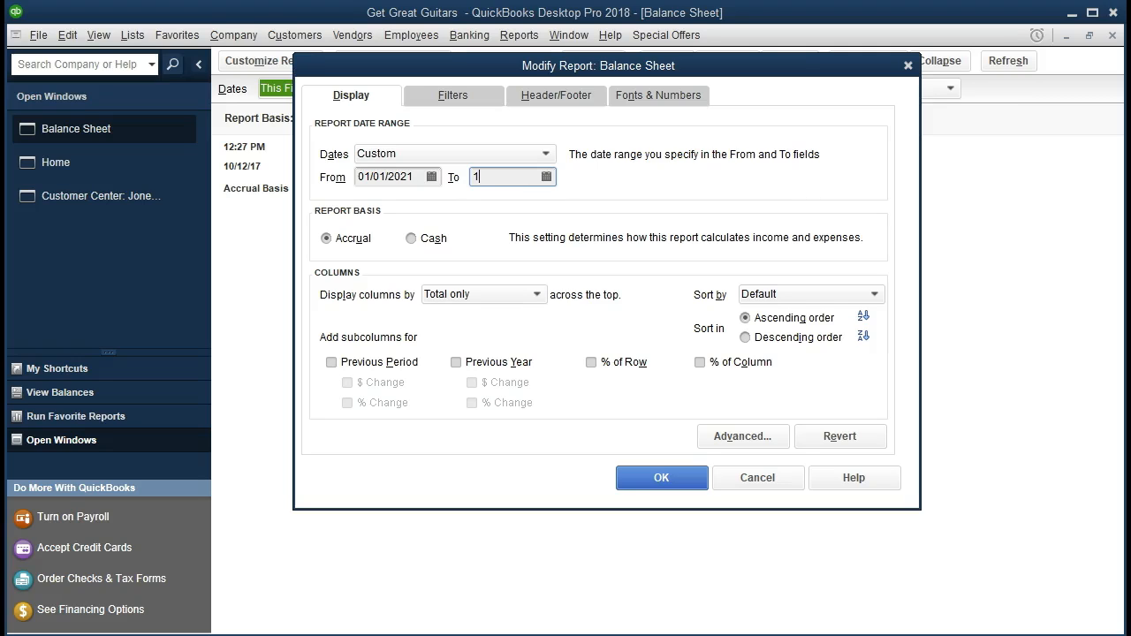
pyautogui.press('Tab')
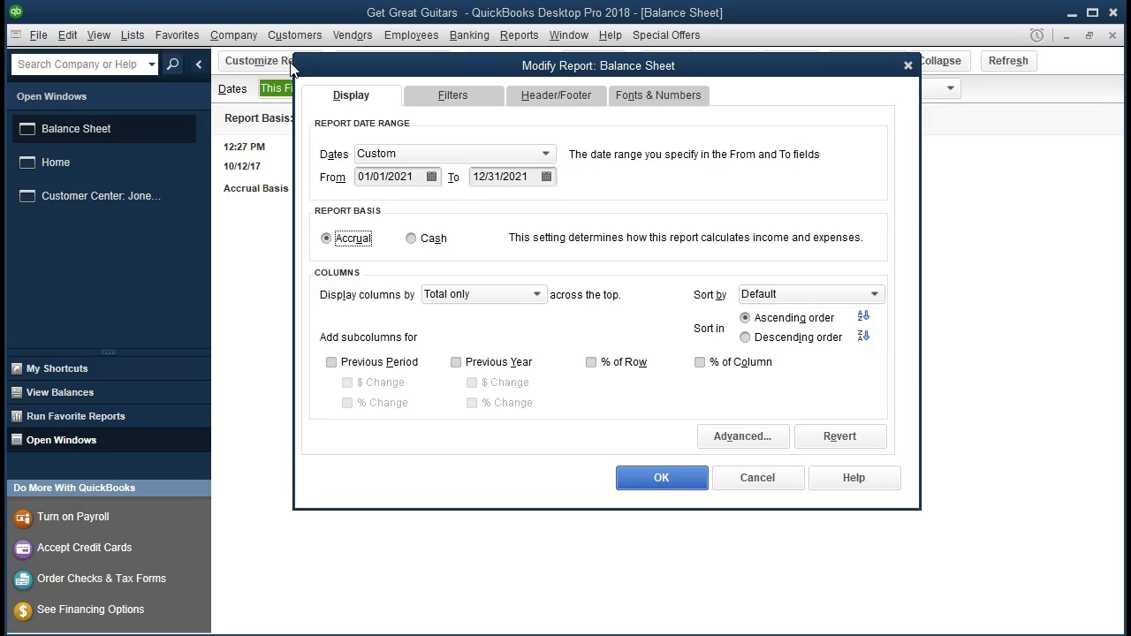
pyautogui.click(656, 478)
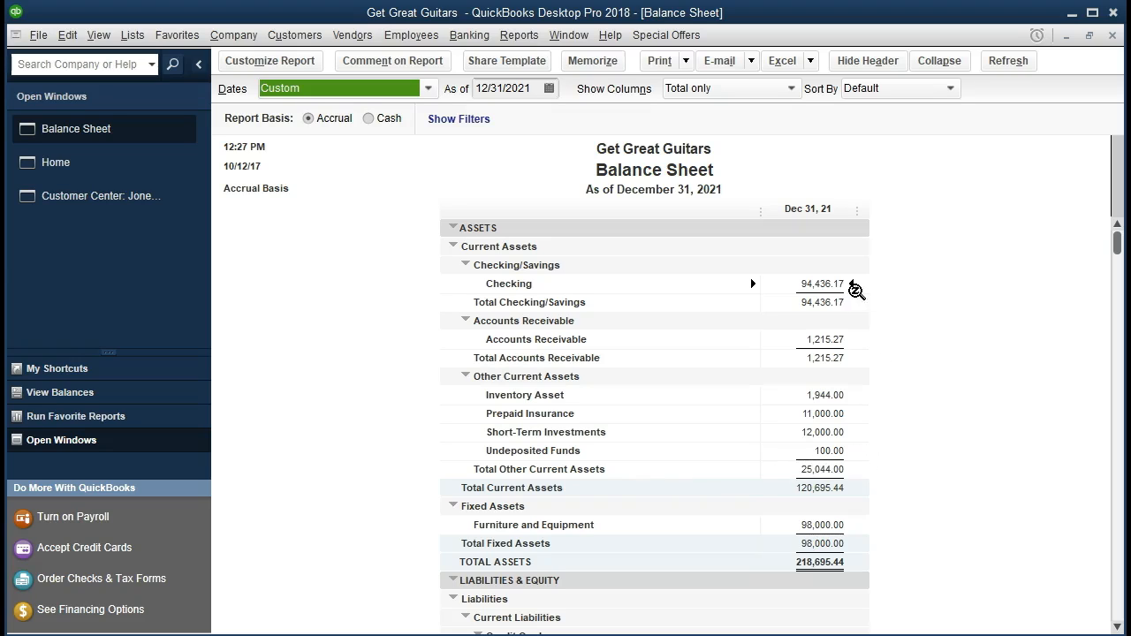
# - Drill down from the Balance Sheet's Undeposited Funds amount to the 01/31/2021 sales receipt number 3, then return to the Balance Sheet
pyautogui.doubleClick(831, 452)
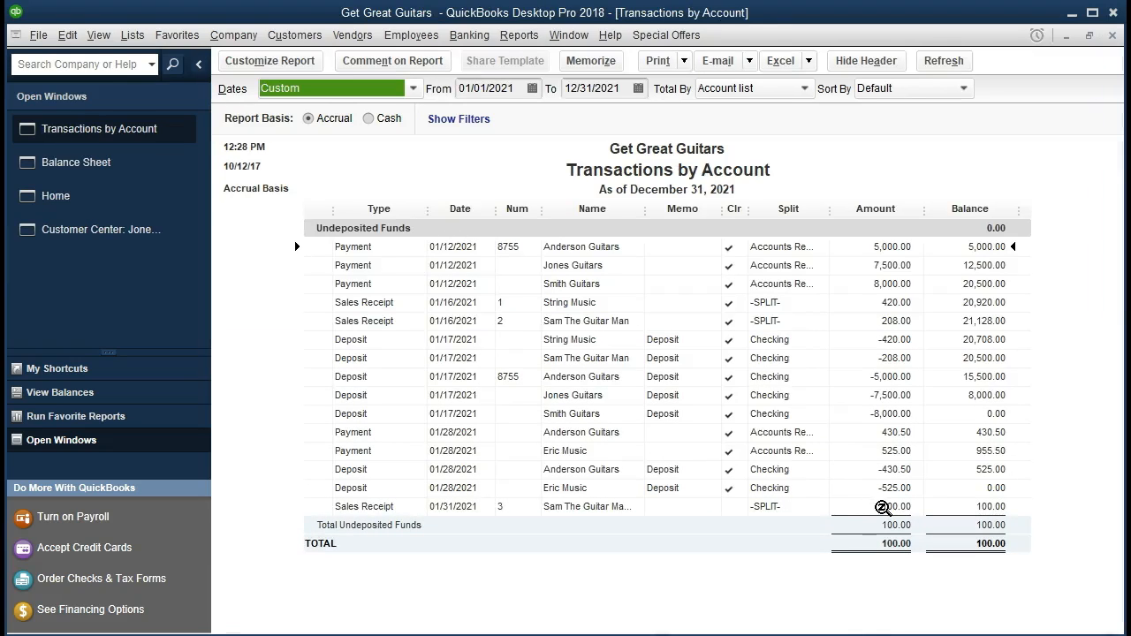
pyautogui.doubleClick(875, 506)
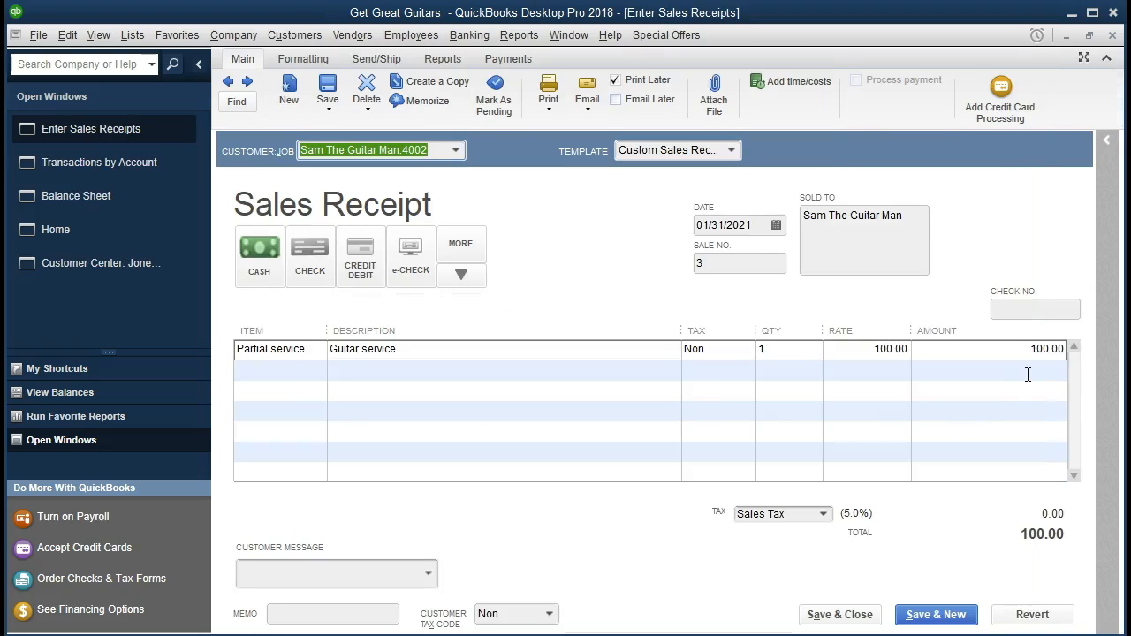
pyautogui.click(1113, 35)
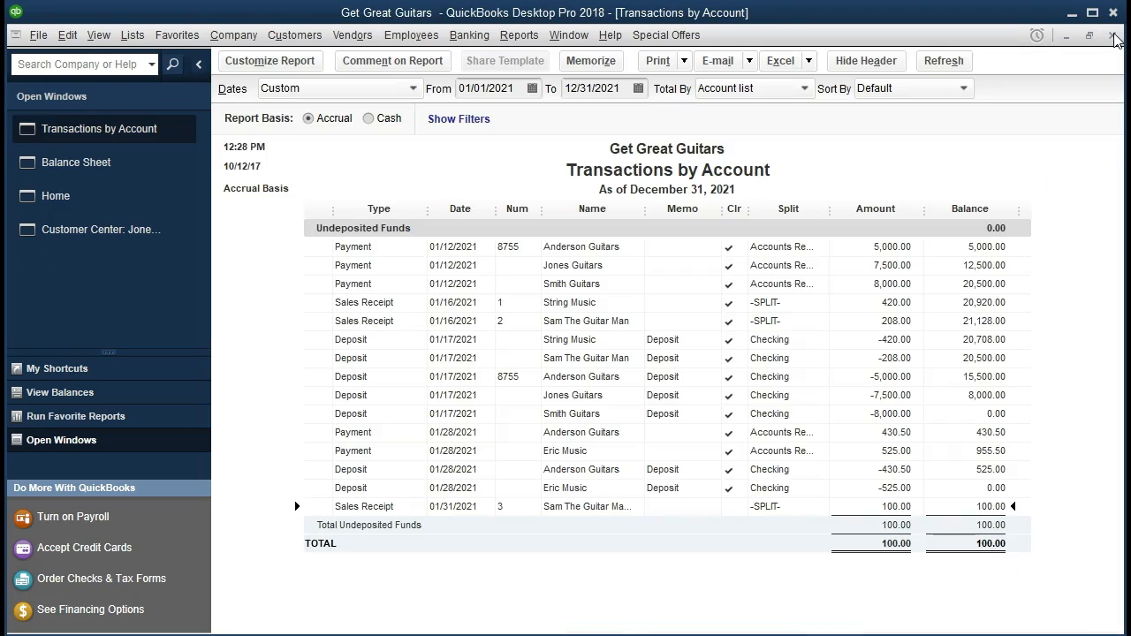
pyautogui.click(1112, 36)
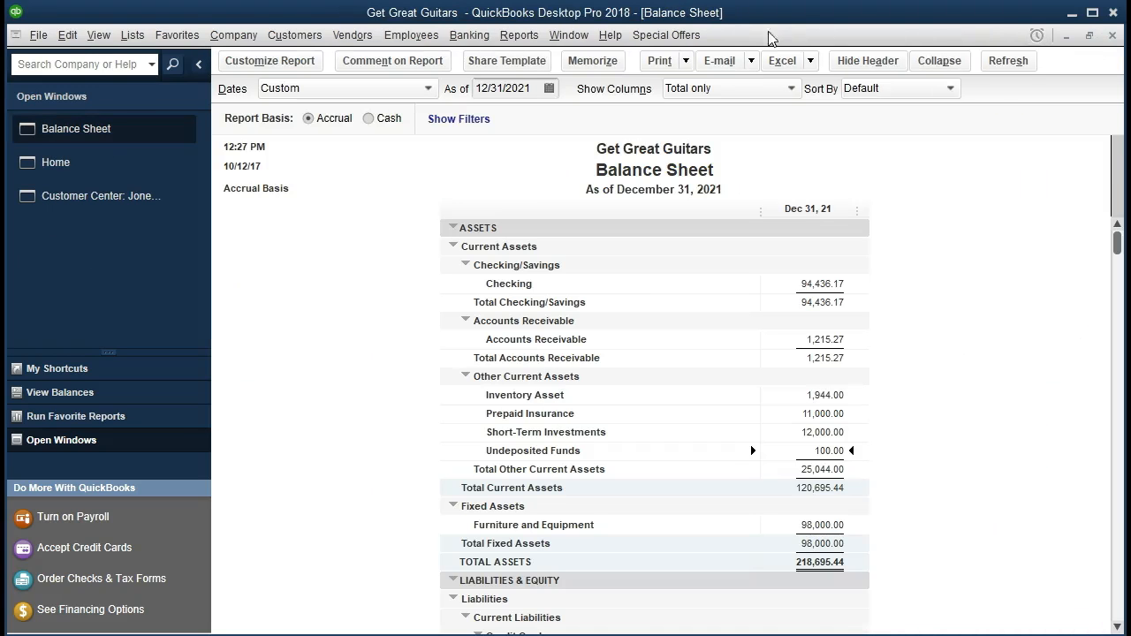
# - Open the standard Profit & Loss report from the company and financial reports
pyautogui.click(535, 37)
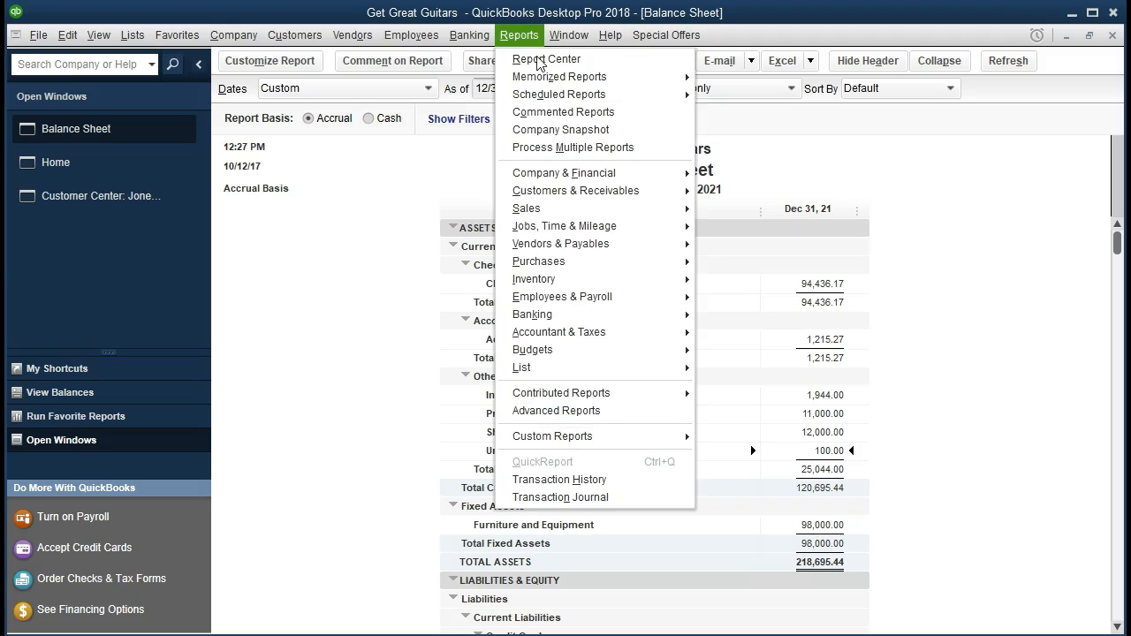
pyautogui.moveTo(559, 178)
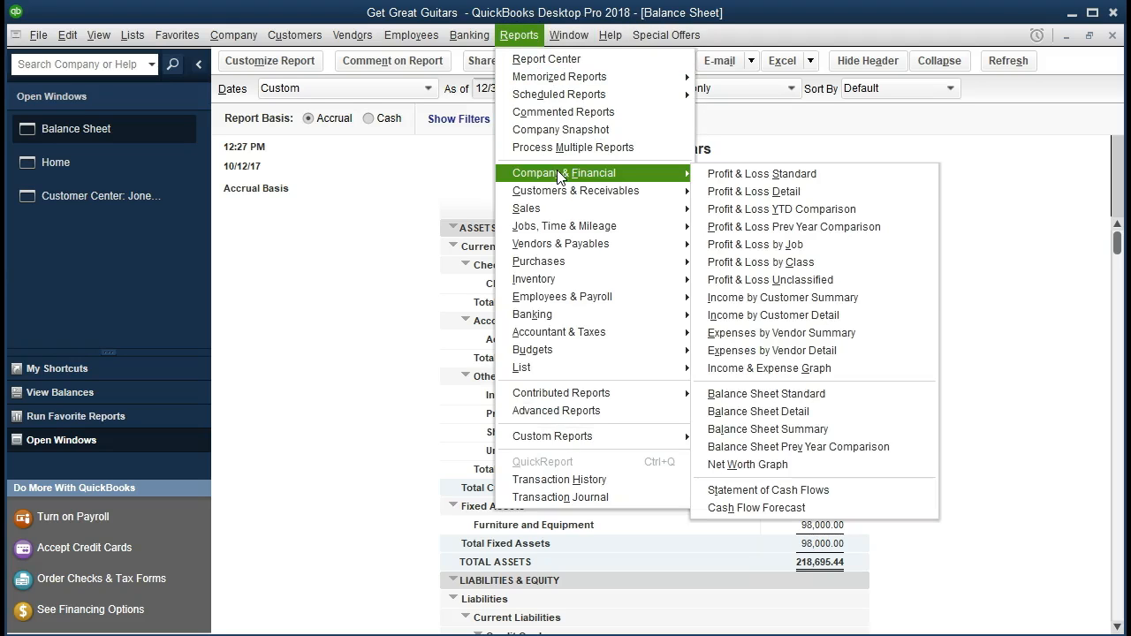
pyautogui.click(821, 176)
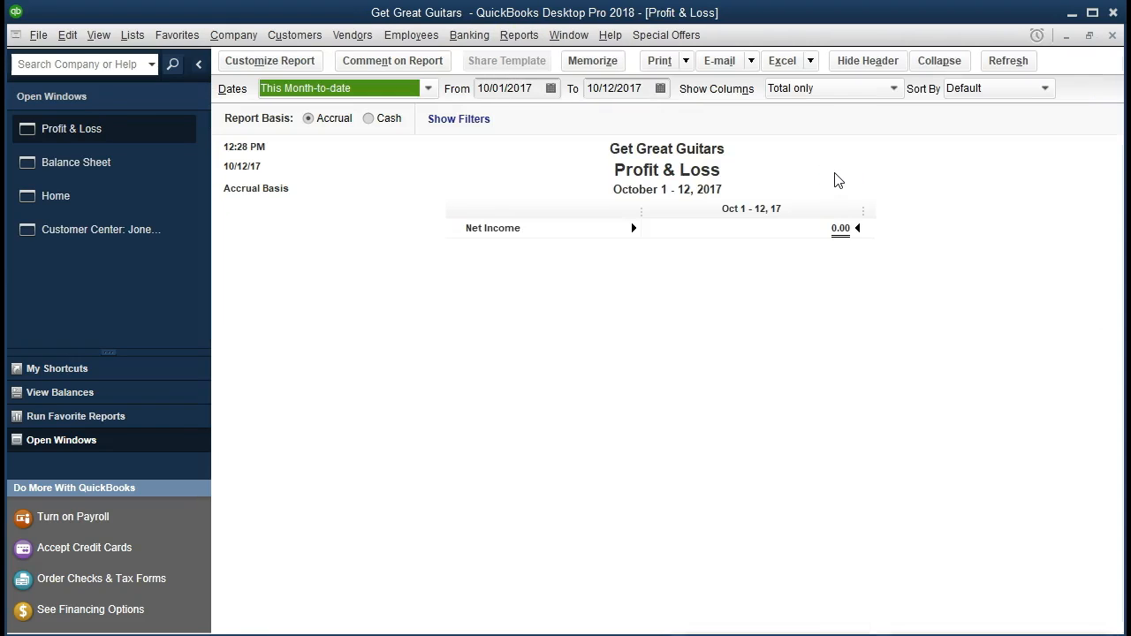
# - Set the Profit & Loss report's date range from 01/01/2021 to 12/31/2021
pyautogui.press('Tab')
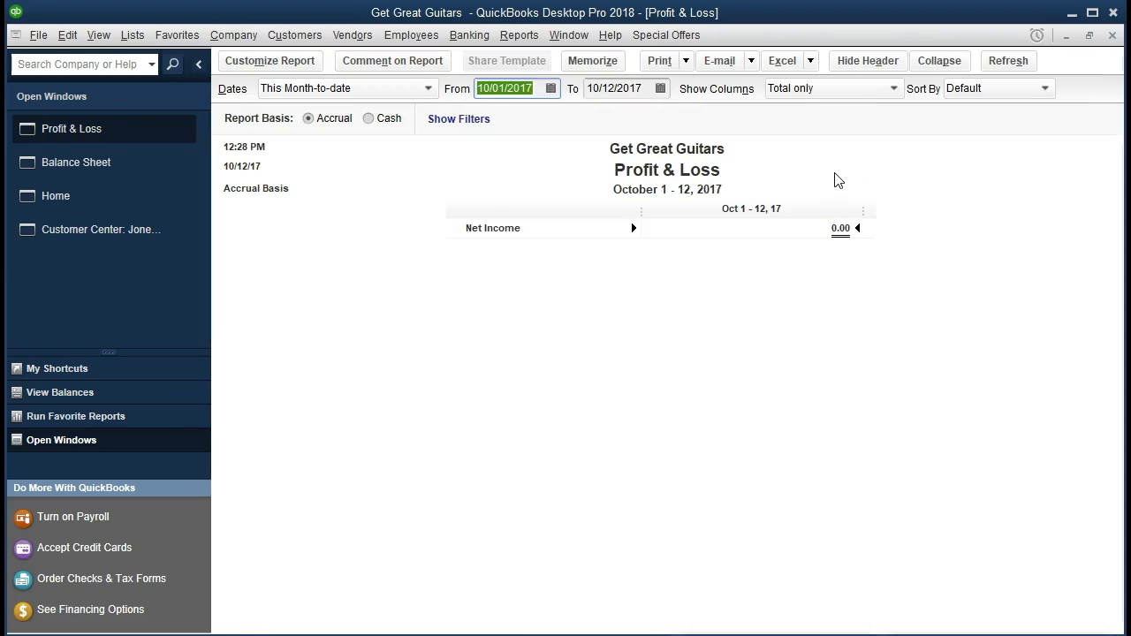
pyautogui.write('01/01/2021')
pyautogui.press('Tab')
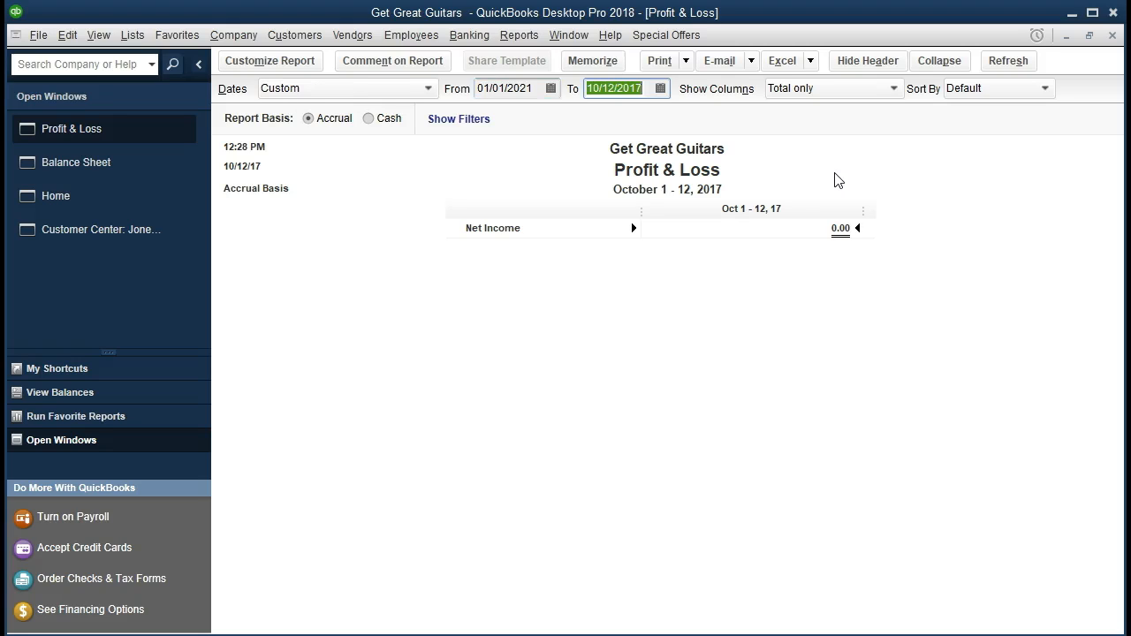
pyautogui.write('123121')
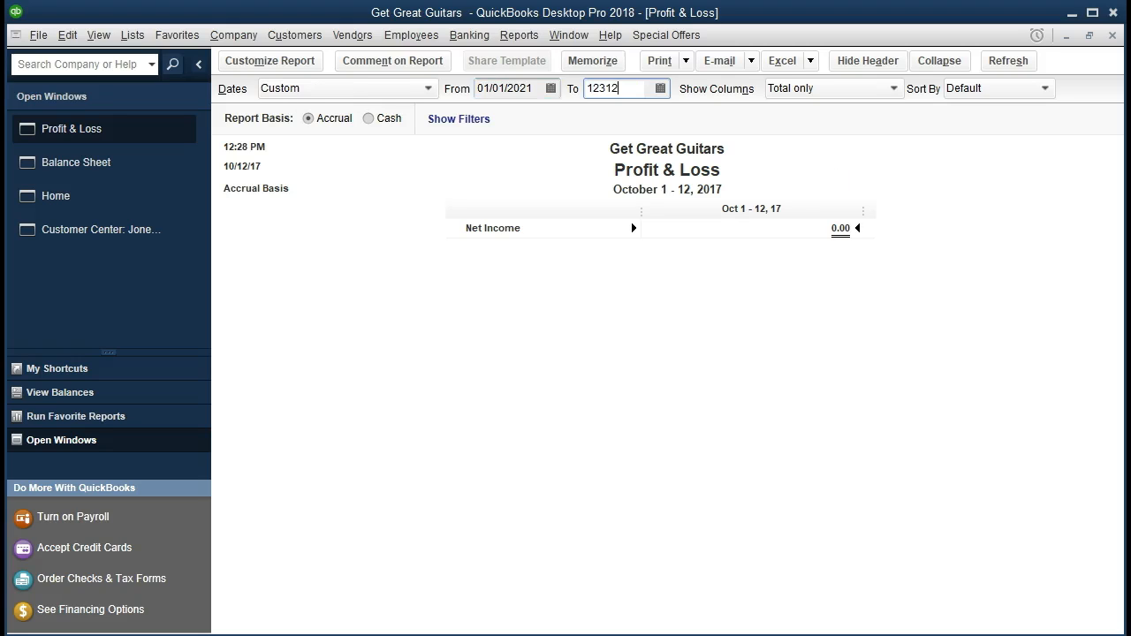
pyautogui.press('Tab')
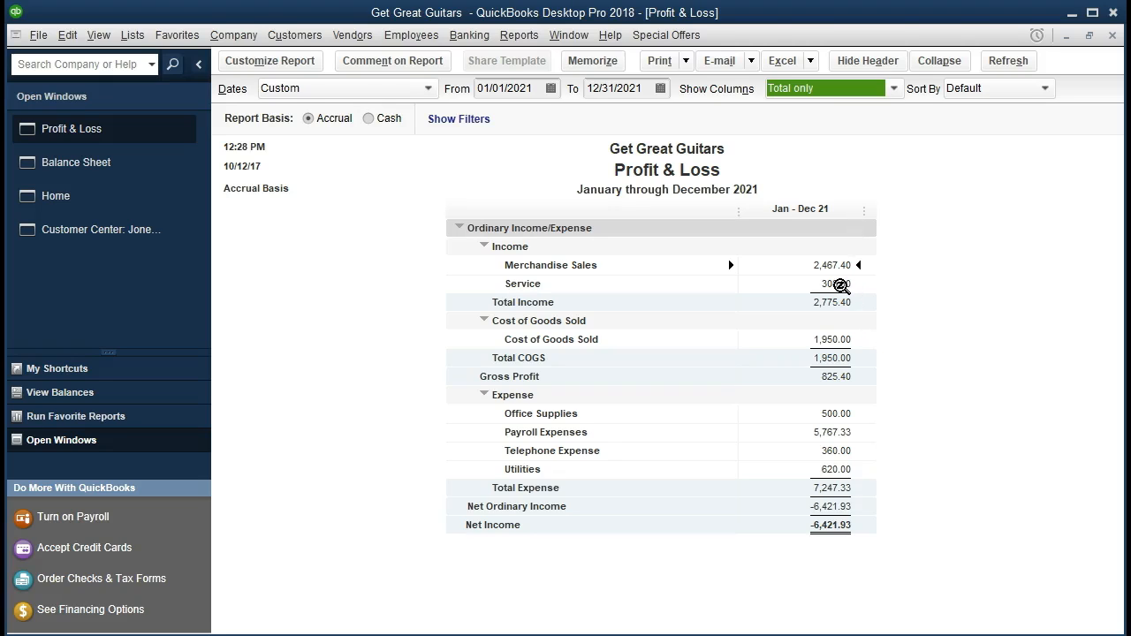
# - Drill down from the Profit & Loss Service income to sales receipt number 3, then return to the Profit & Loss report
pyautogui.doubleClick(839, 285)
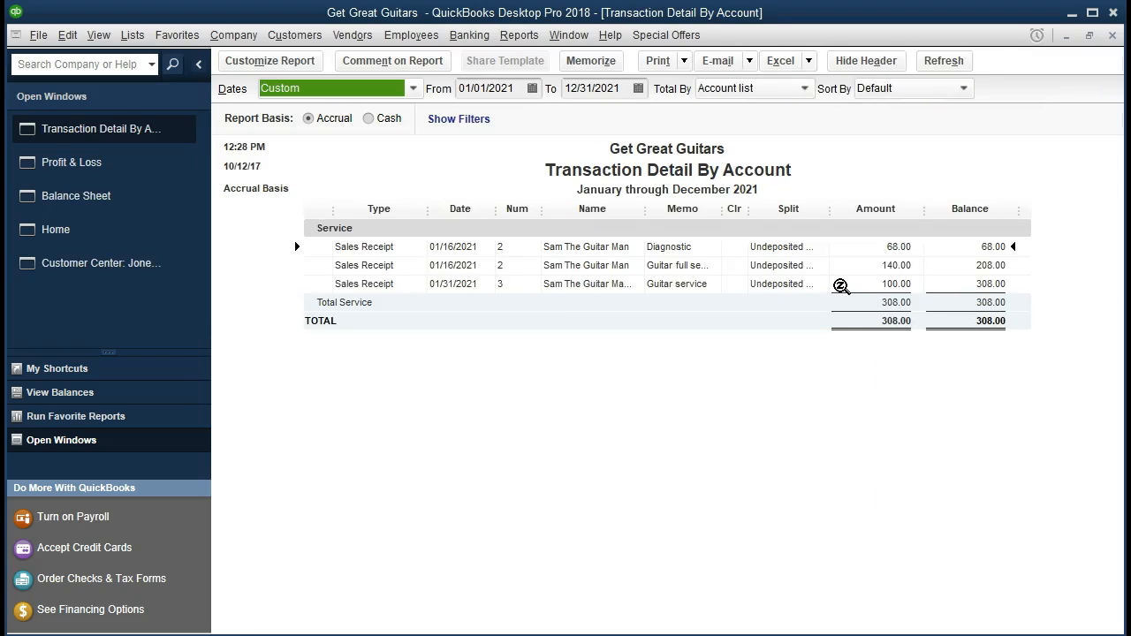
pyautogui.doubleClick(880, 285)
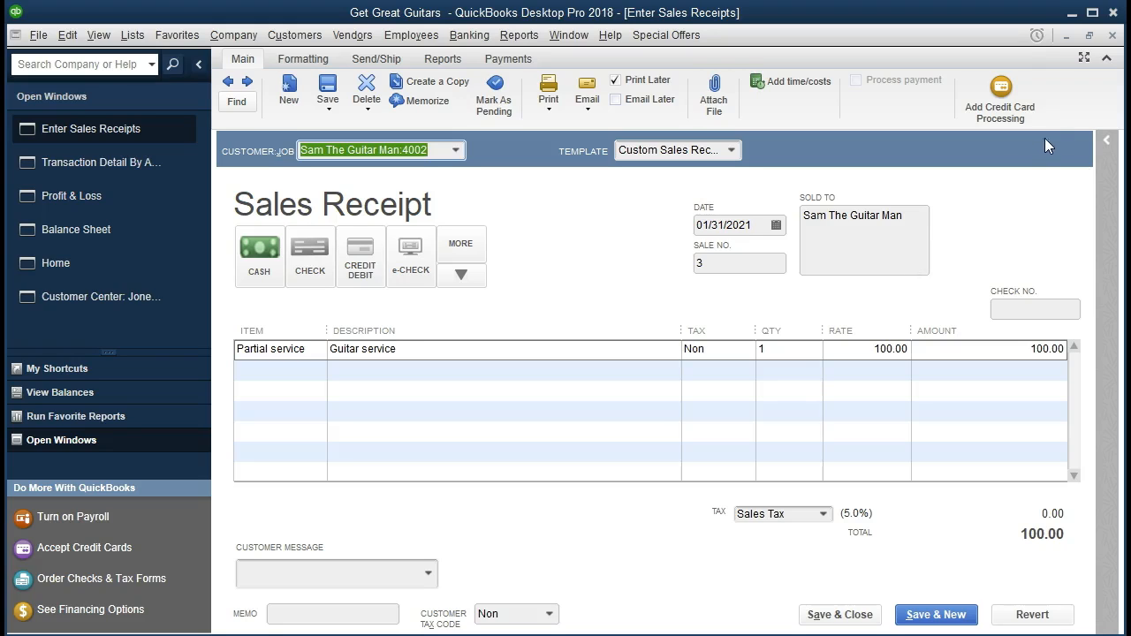
pyautogui.click(1113, 37)
pyautogui.click(1113, 37)
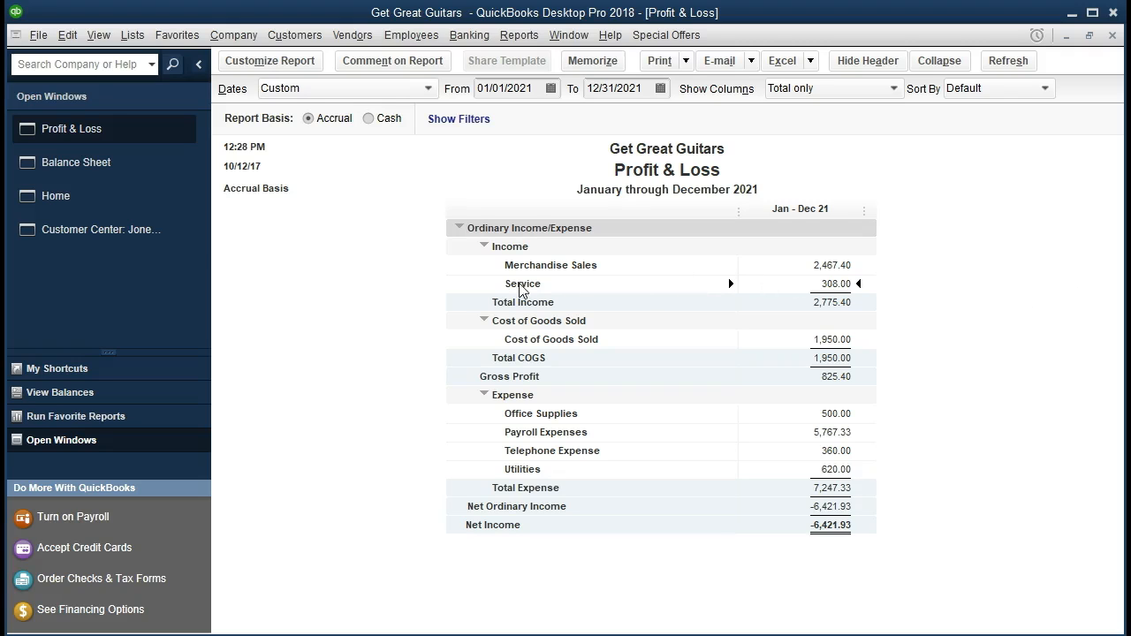
# - Start a new sales receipt from the home page for the customer job Jones Guitars:3005, keeping the default template
pyautogui.click(112, 209)
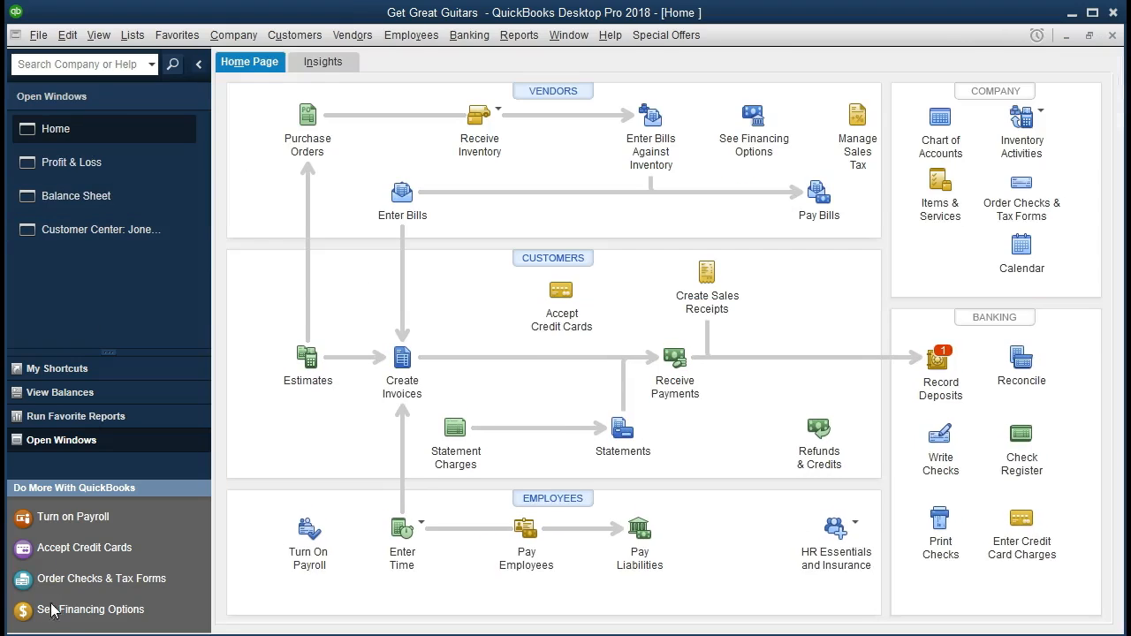
pyautogui.click(704, 299)
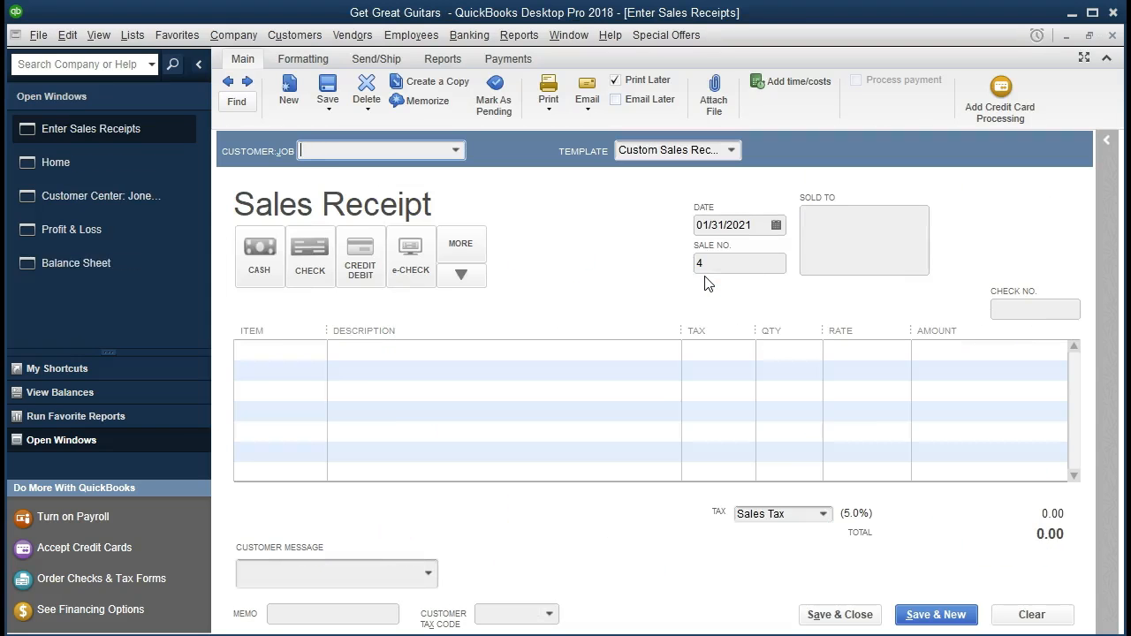
pyautogui.write('Jones Guitars:3005')
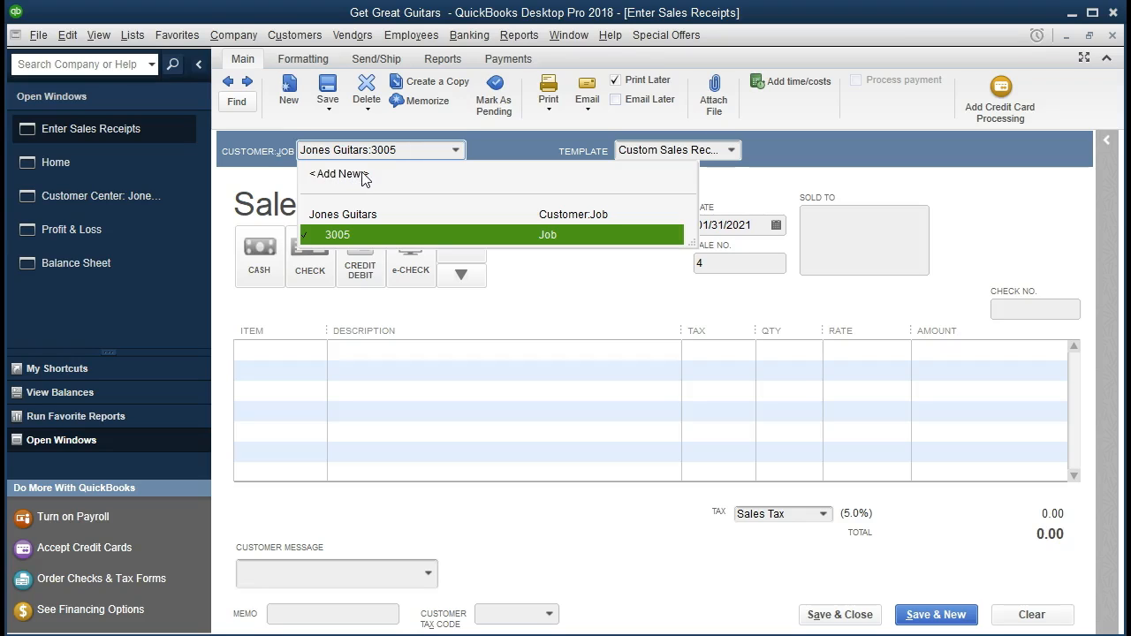
pyautogui.press('Tab')
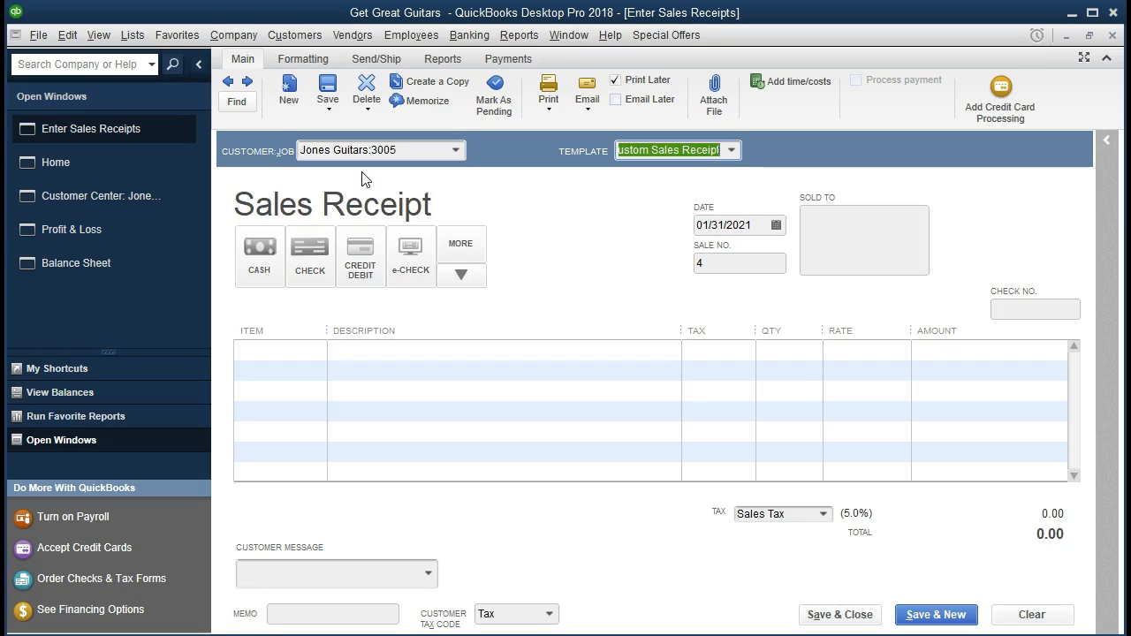
pyautogui.press('Tab')
# - Set the payment method to cash, accept the date 01/31/2021 and sale number 4, and go to the first item line
pyautogui.click(259, 251)
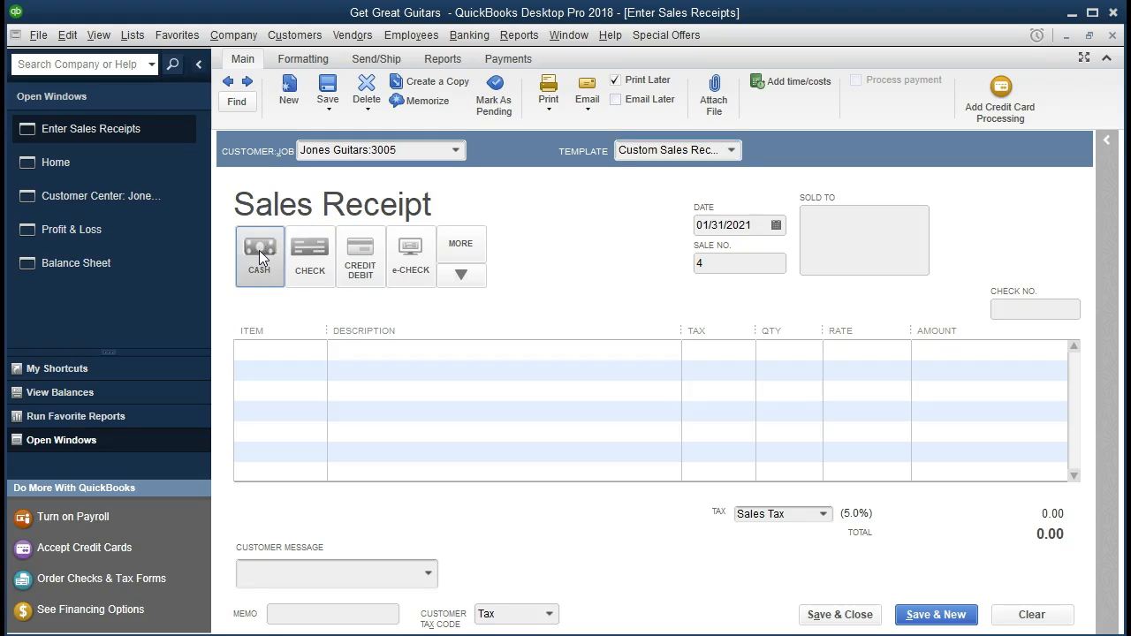
pyautogui.press('Tab')
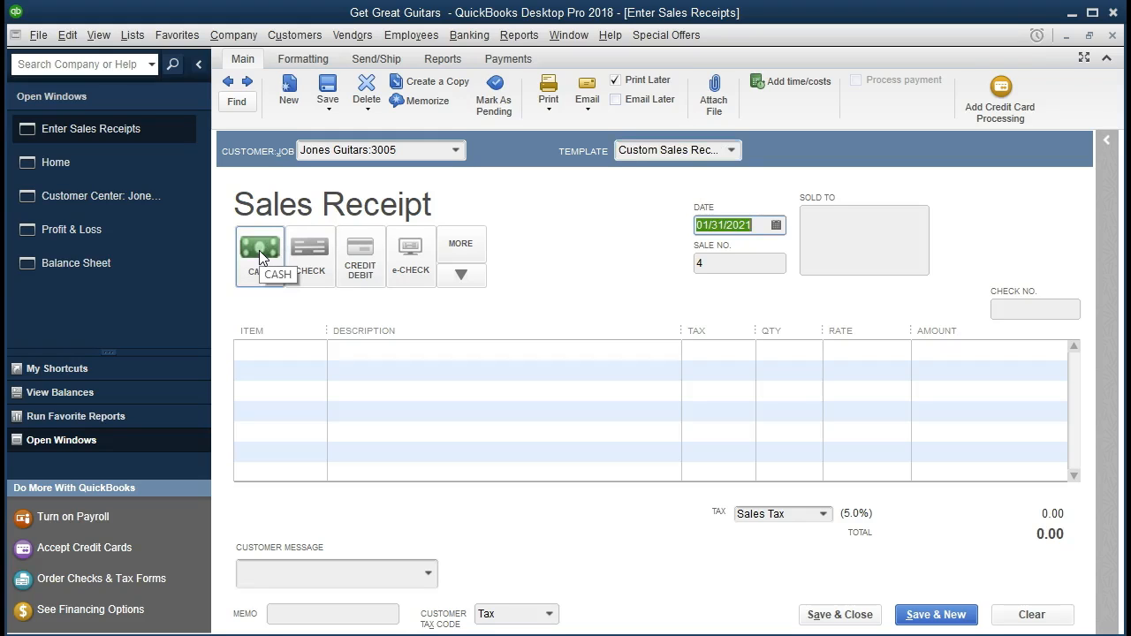
pyautogui.press('Tab')
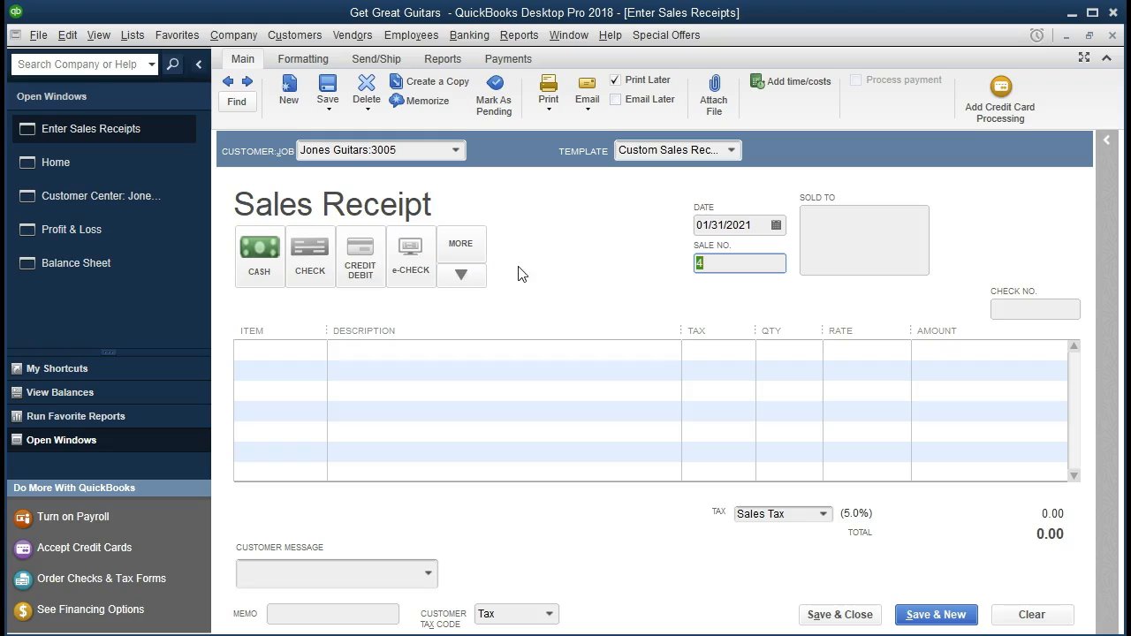
pyautogui.press('Tab')
pyautogui.press('Tab')
pyautogui.press('Tab')
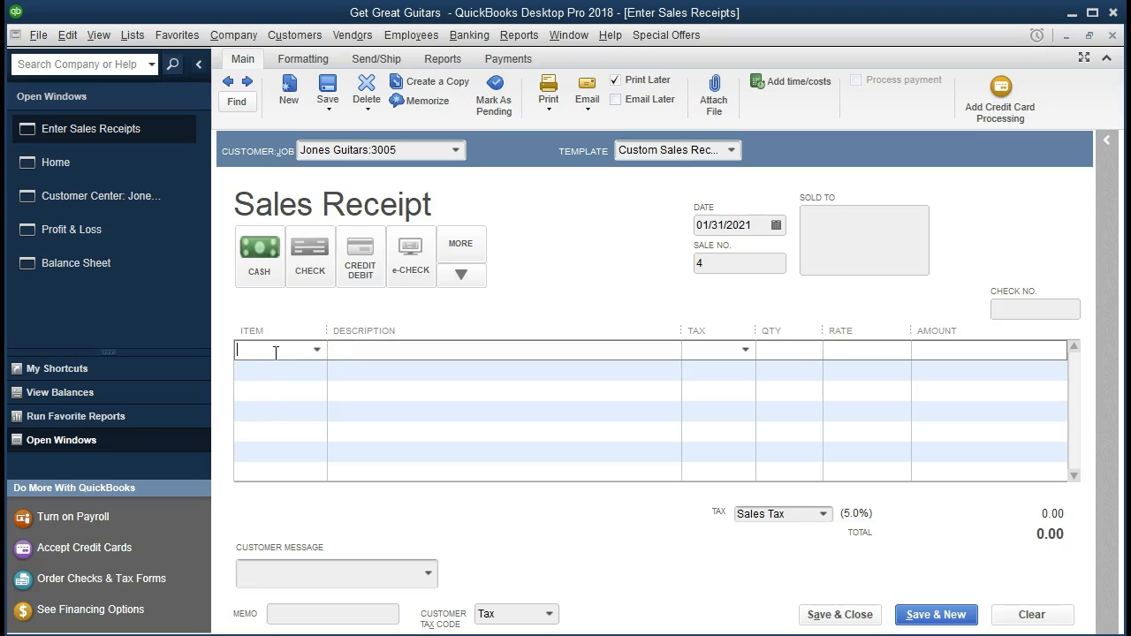
# - Add the taxable Partial service item to the first line of the receipt with a quantity of 2
pyautogui.write('Partial service')
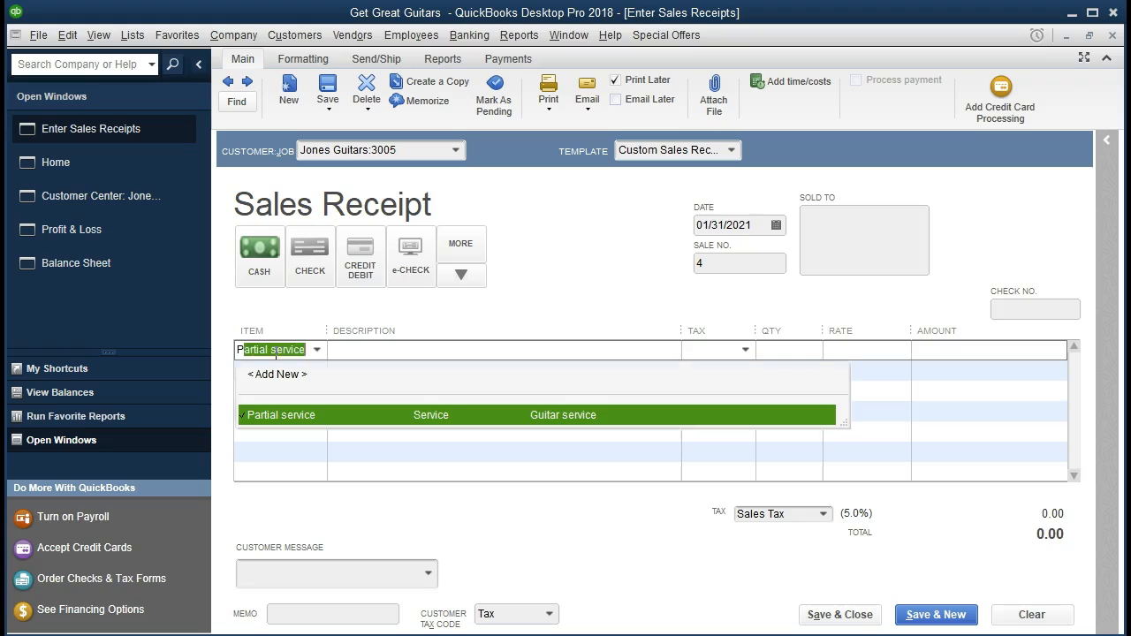
pyautogui.press('Tab')
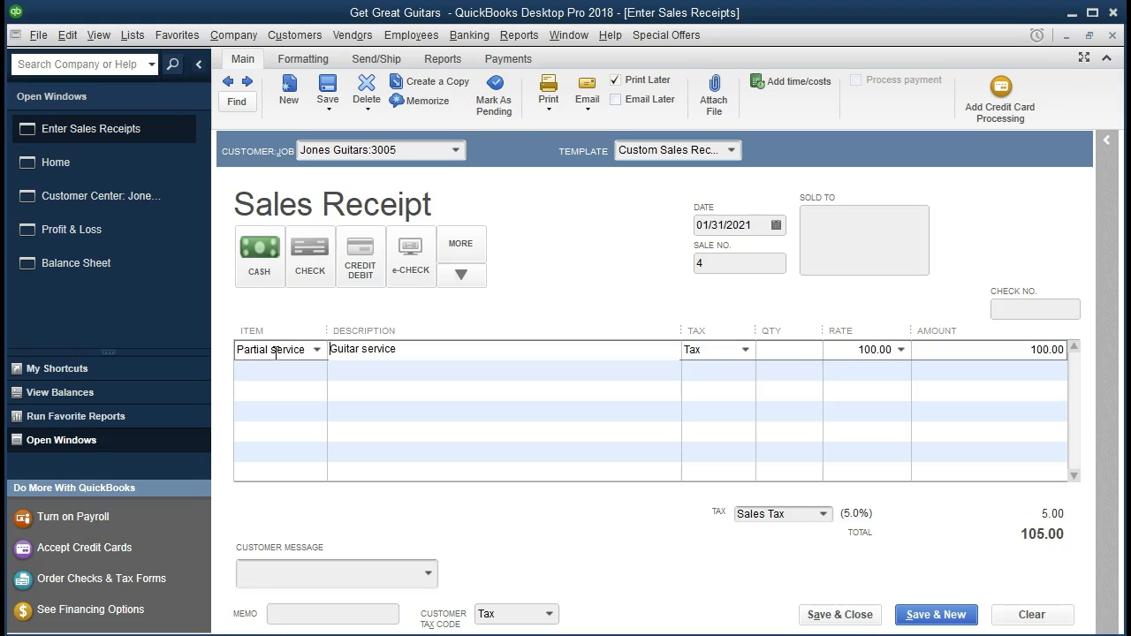
pyautogui.press('Tab')
pyautogui.press('Tab')
pyautogui.write('2')
pyautogui.press('Tab')
pyautogui.press('Tab')
pyautogui.press('Tab')
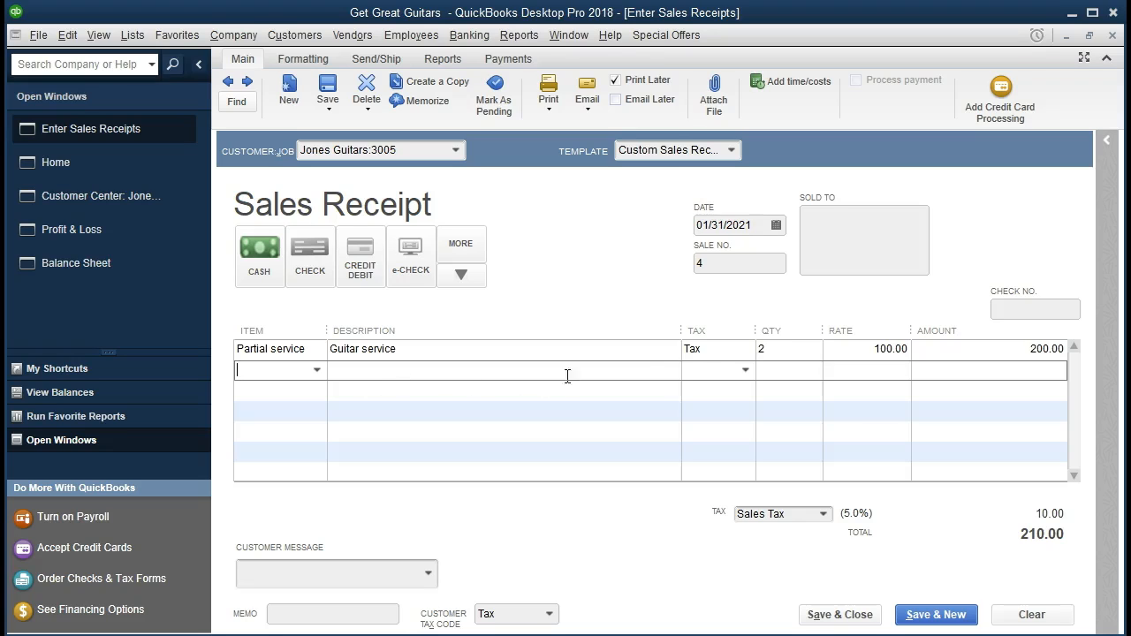
pyautogui.click(776, 349)
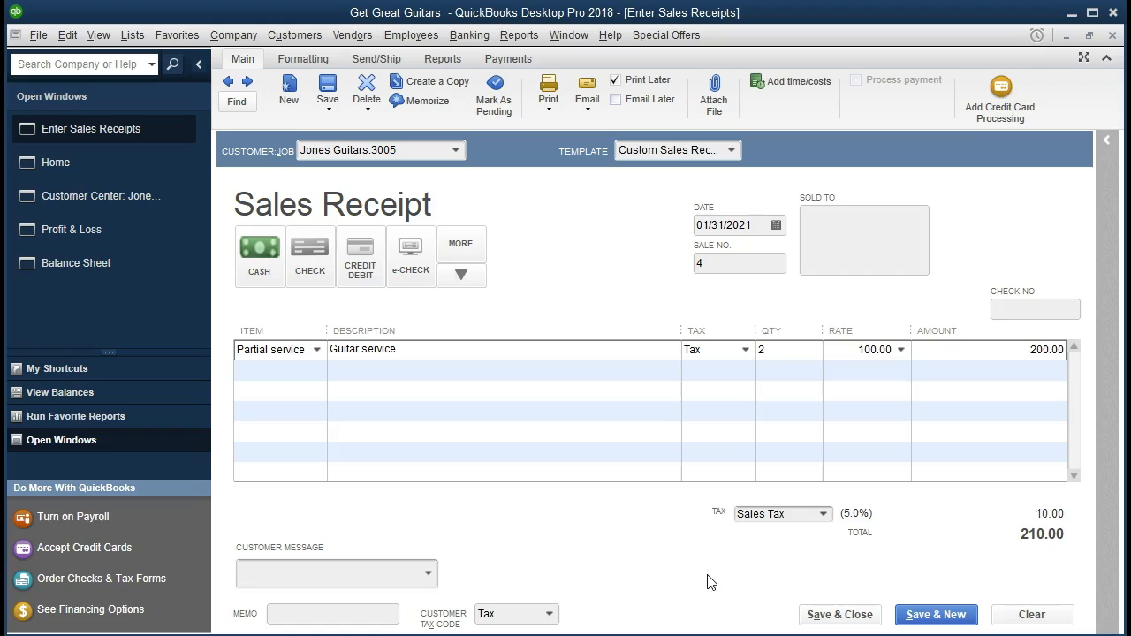
# - Set the receipt's customer tax code to Non, then save and close the receipt, making the tax code change permanent for the job
pyautogui.click(547, 622)
pyautogui.click(546, 616)
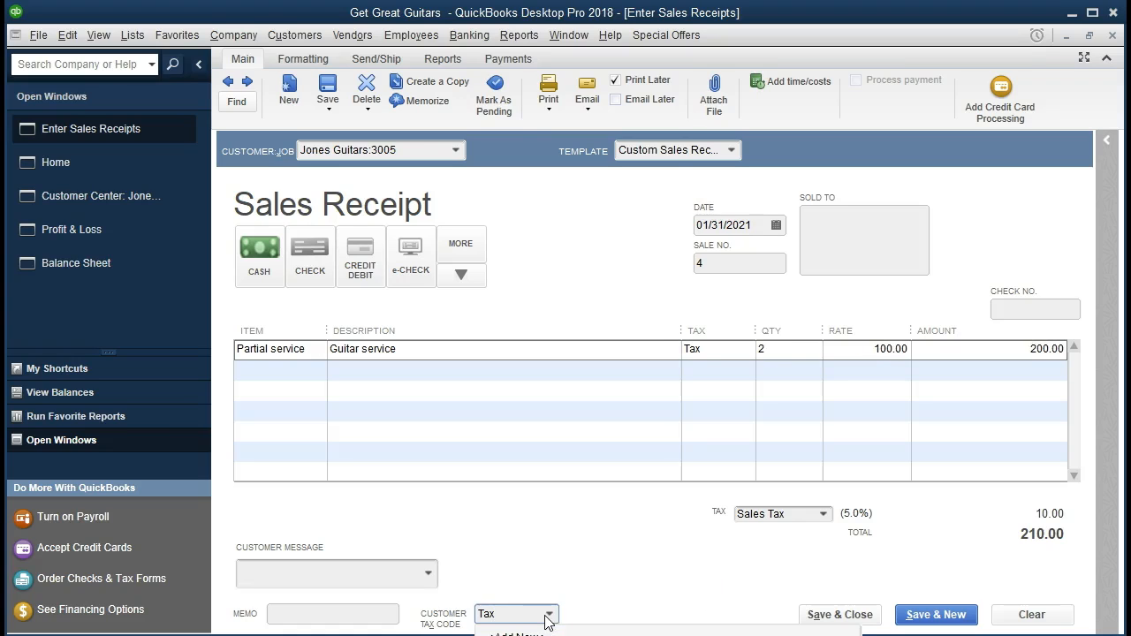
pyautogui.click(540, 635)
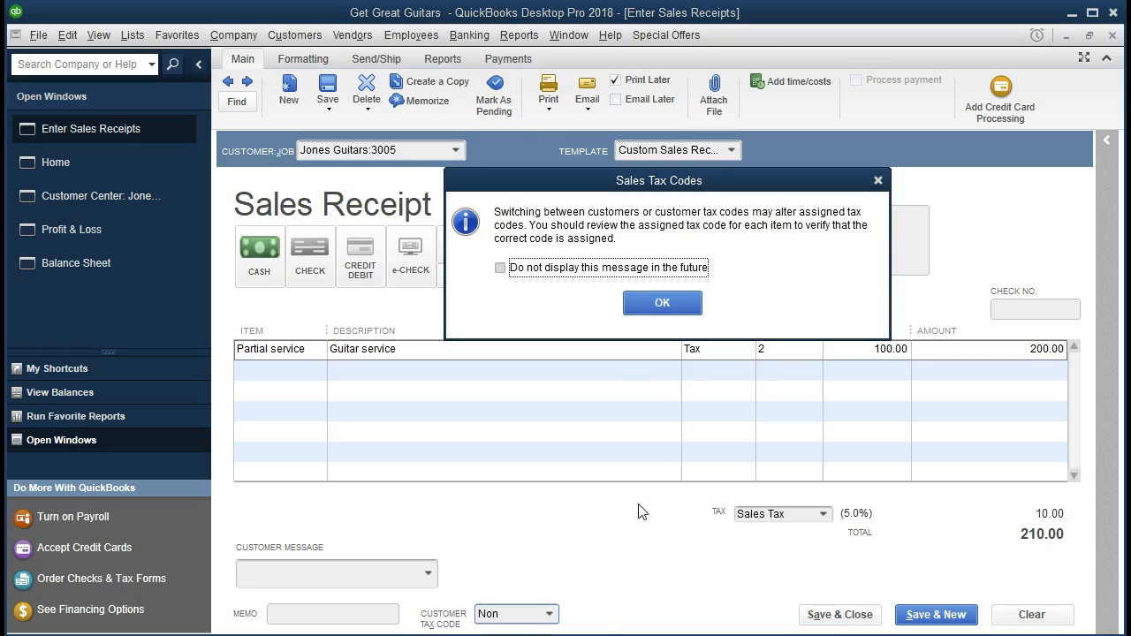
pyautogui.click(669, 306)
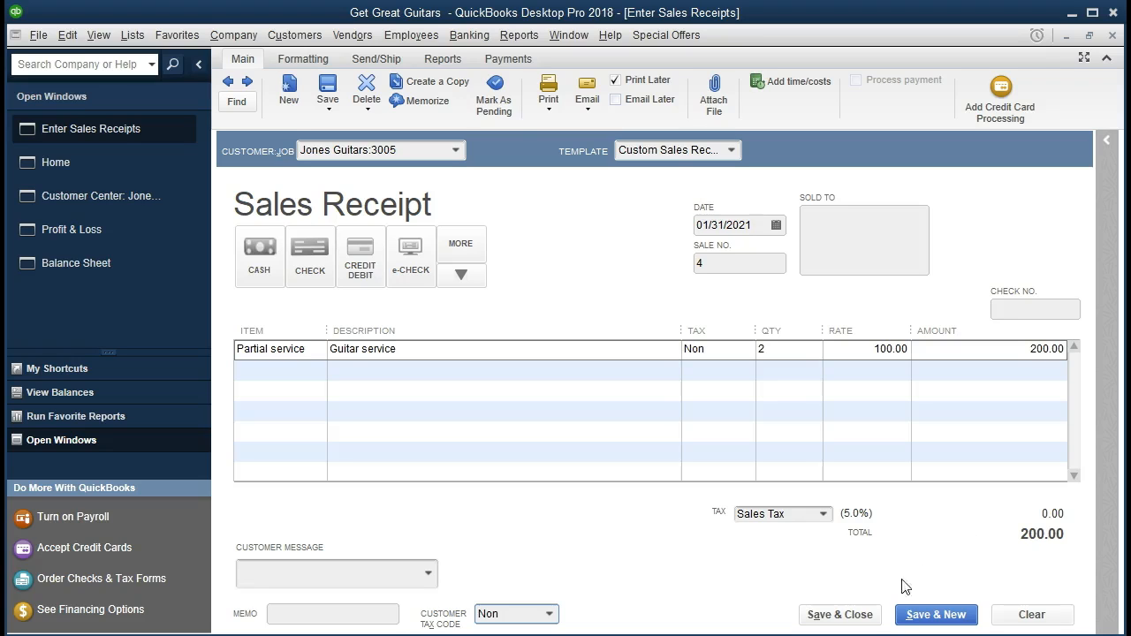
pyautogui.click(858, 615)
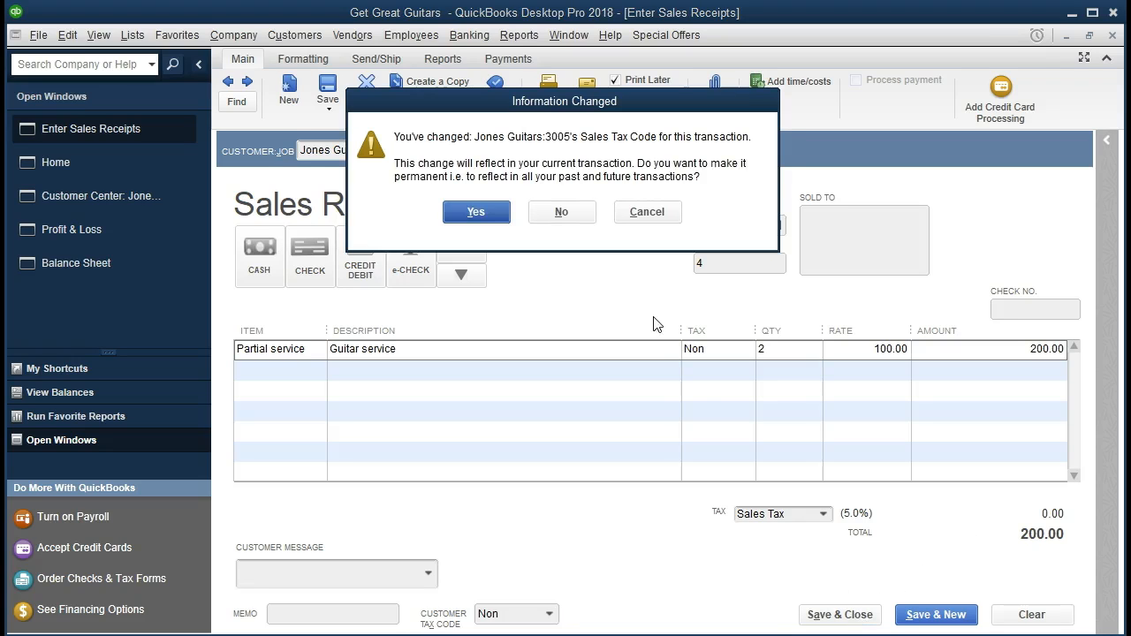
pyautogui.click(478, 213)
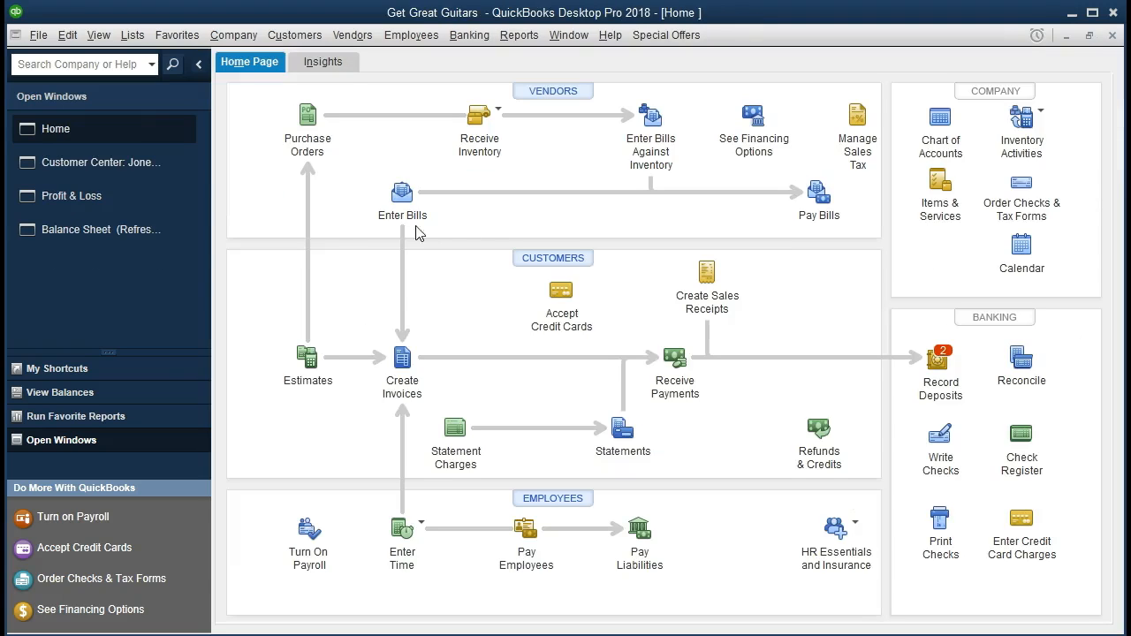
# - Drill down from the Balance Sheet's Undeposited Funds to sales receipt number 4, then return to the Balance Sheet
pyautogui.click(106, 231)
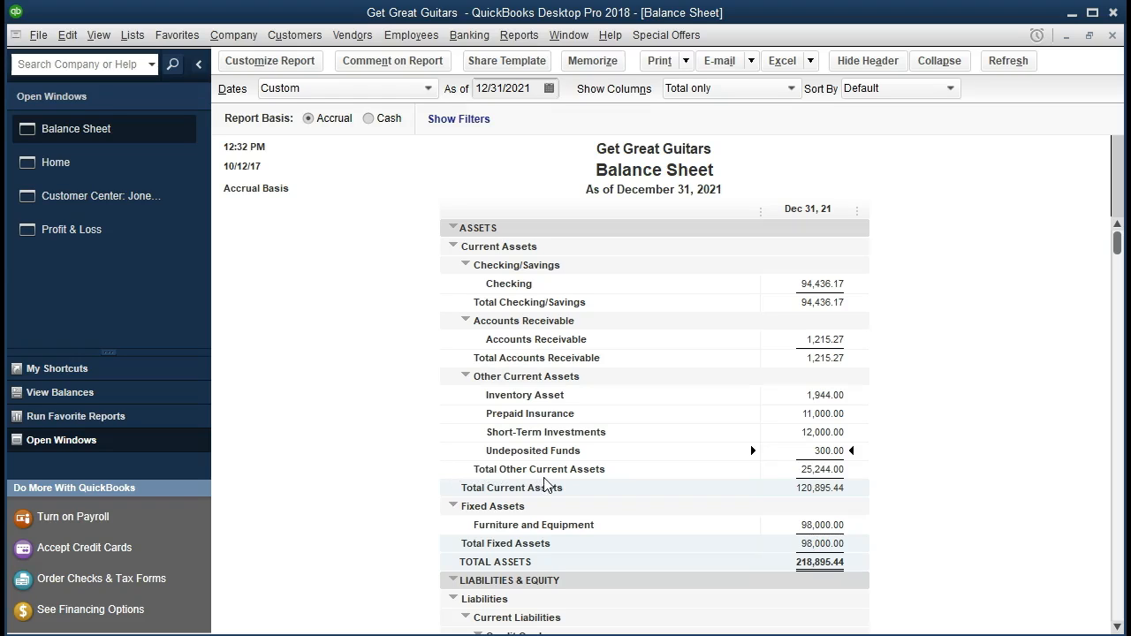
pyautogui.doubleClick(822, 456)
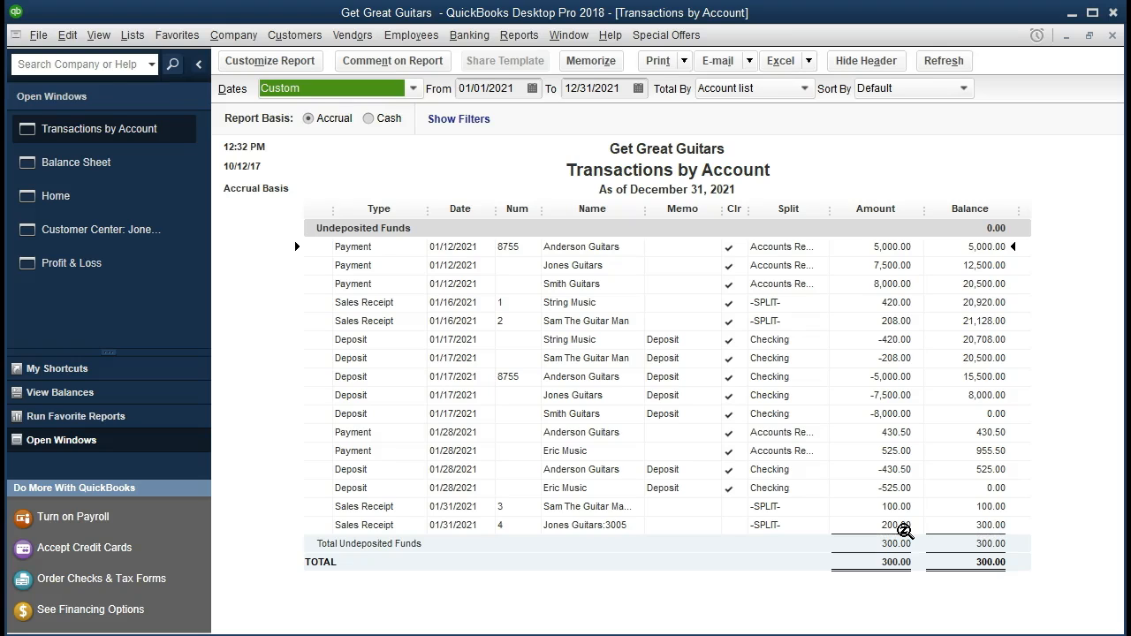
pyautogui.doubleClick(901, 528)
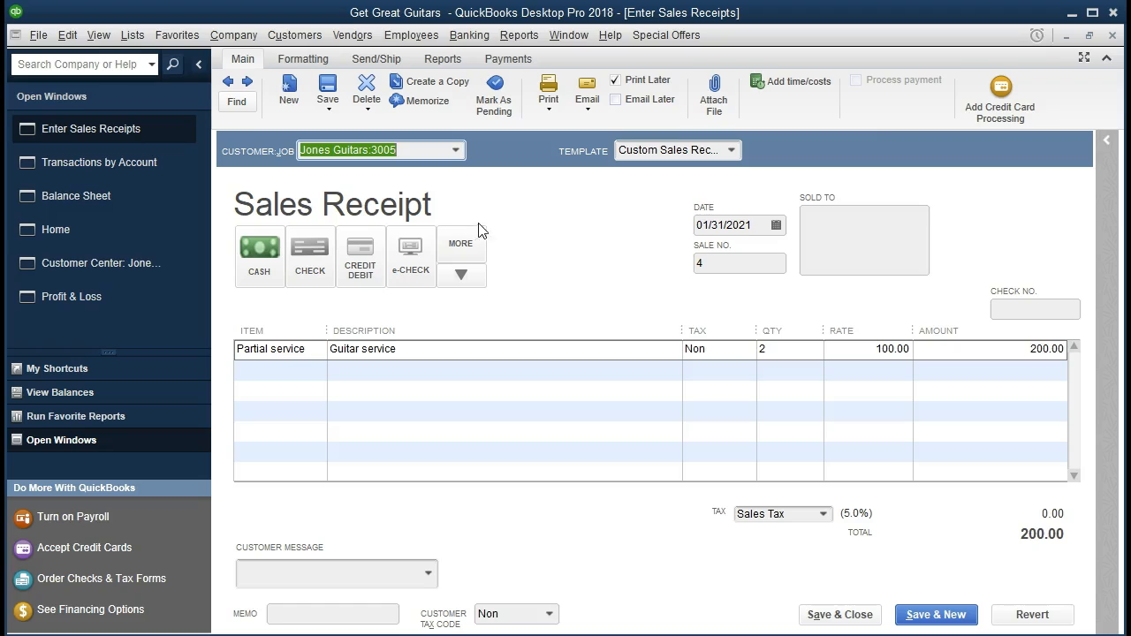
pyautogui.click(1112, 36)
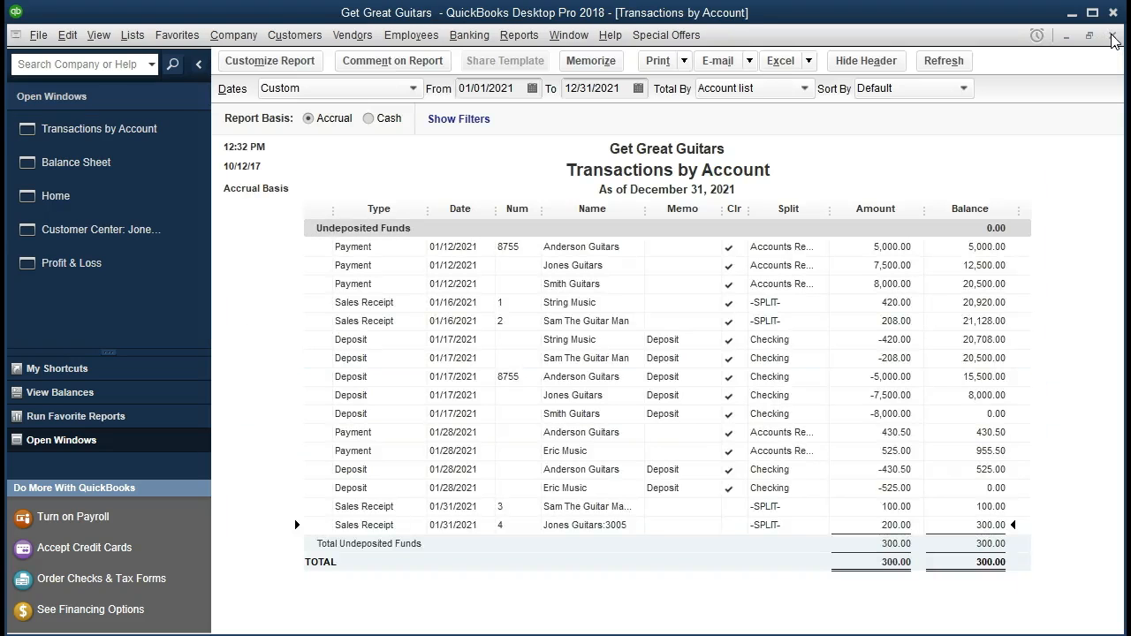
pyautogui.click(1112, 36)
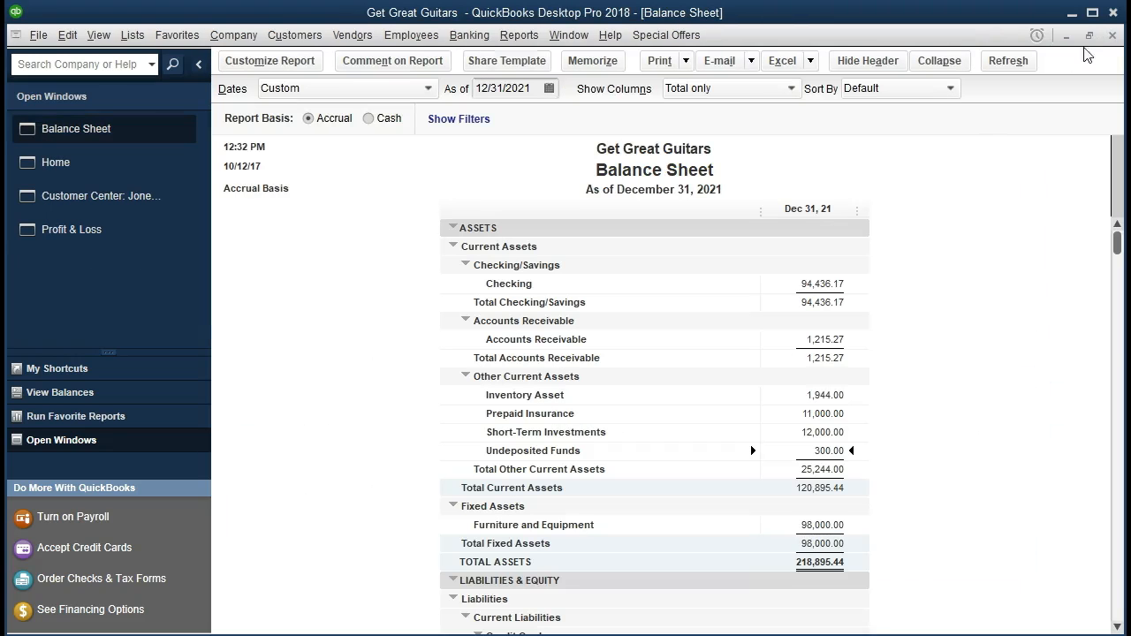
# - Drill down from the Profit & Loss Service income to sales receipt number 4, then return to the Profit & Loss report
pyautogui.click(119, 231)
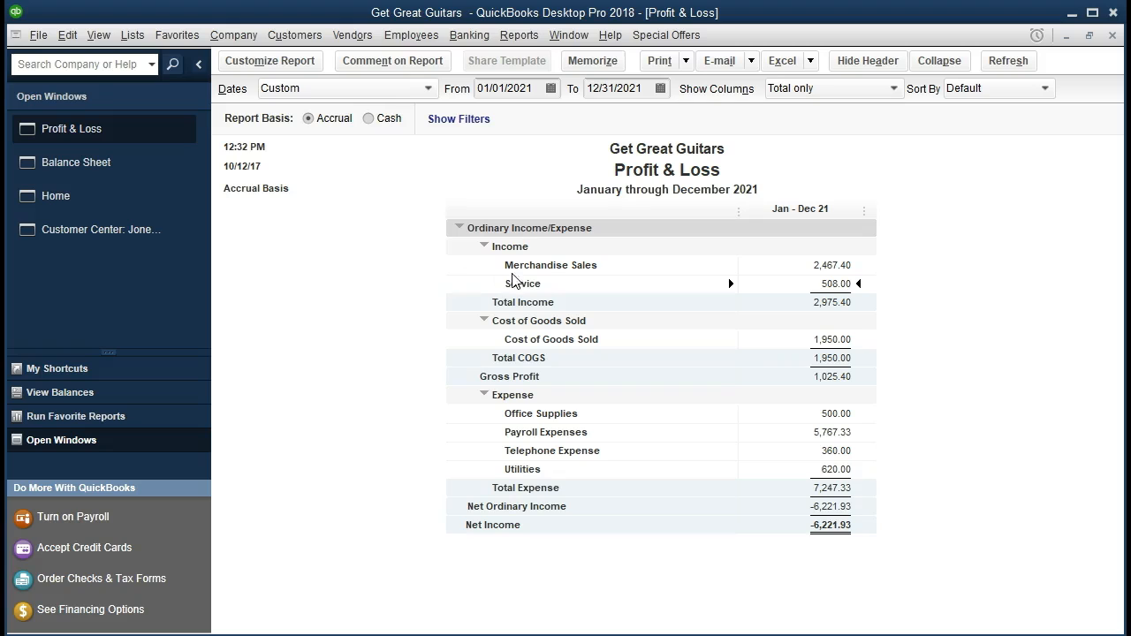
pyautogui.doubleClick(835, 286)
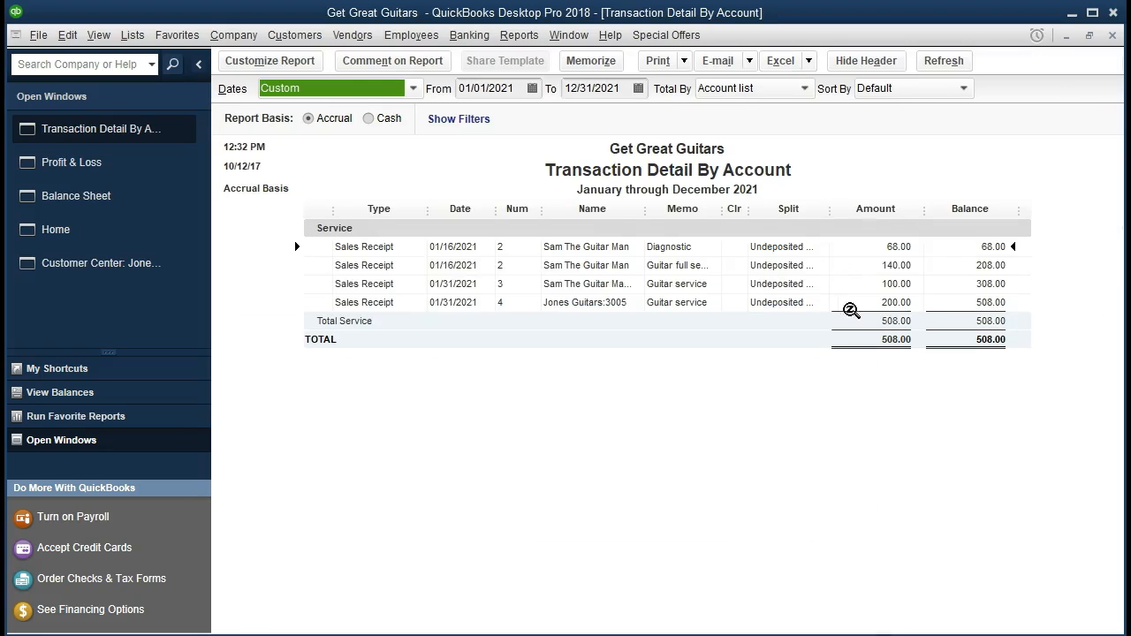
pyautogui.doubleClick(906, 304)
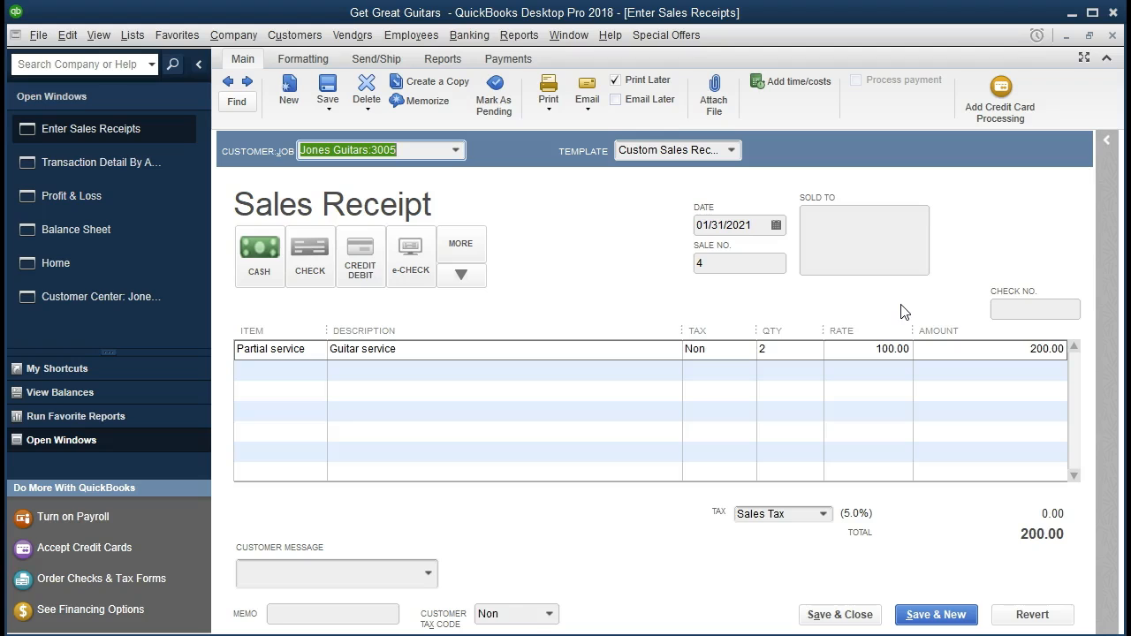
pyautogui.click(1114, 34)
pyautogui.click(1114, 35)
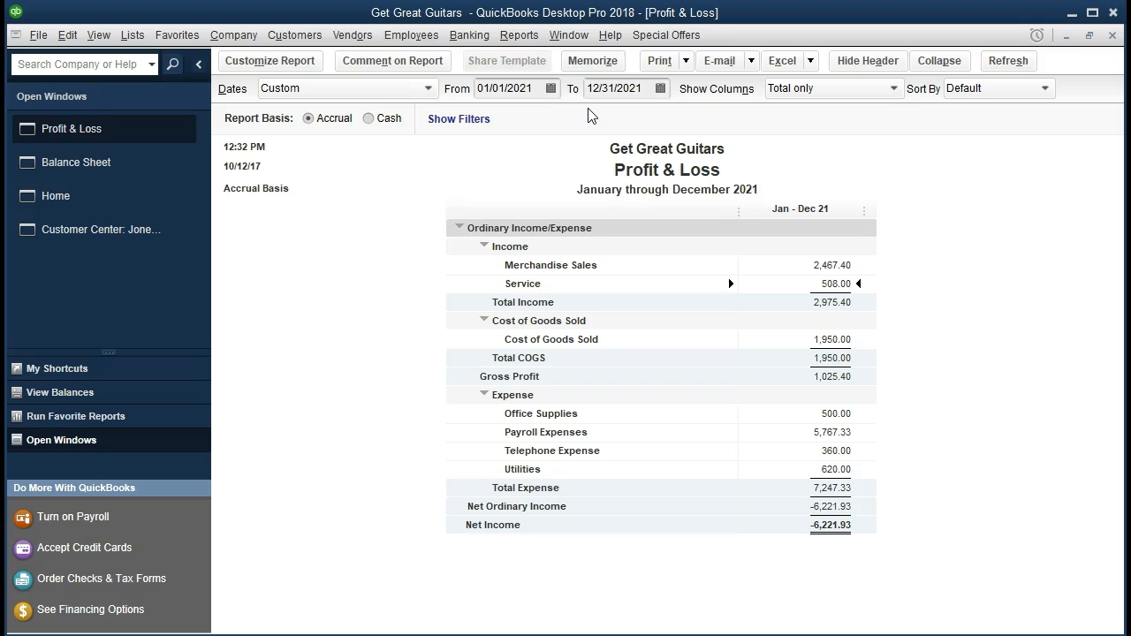
pyautogui.click(519, 38)
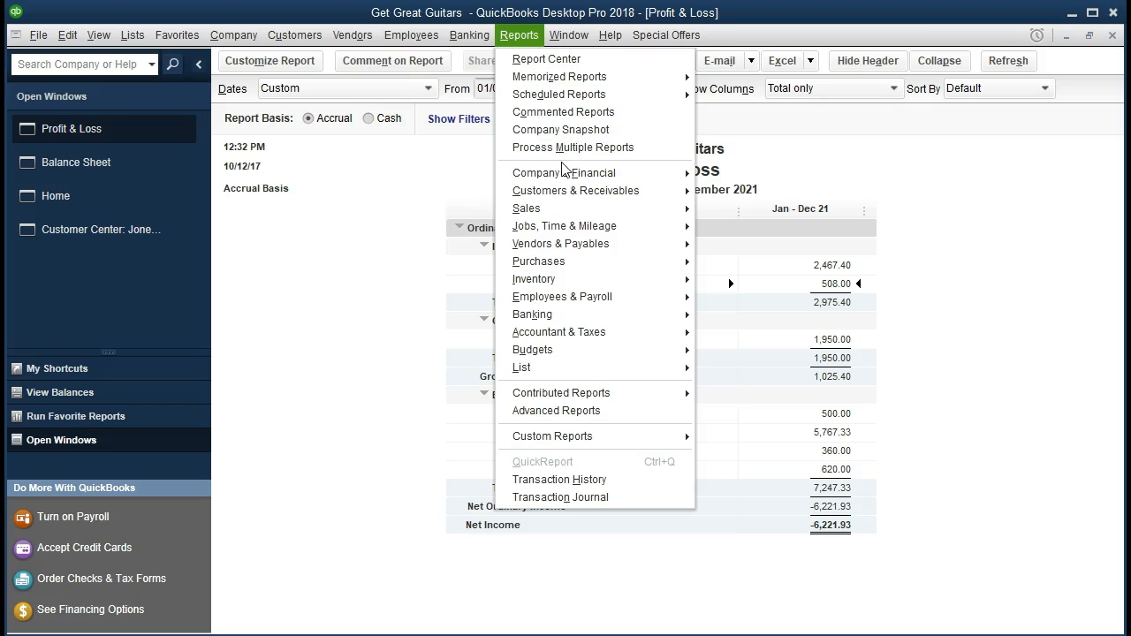
pyautogui.moveTo(609, 234)
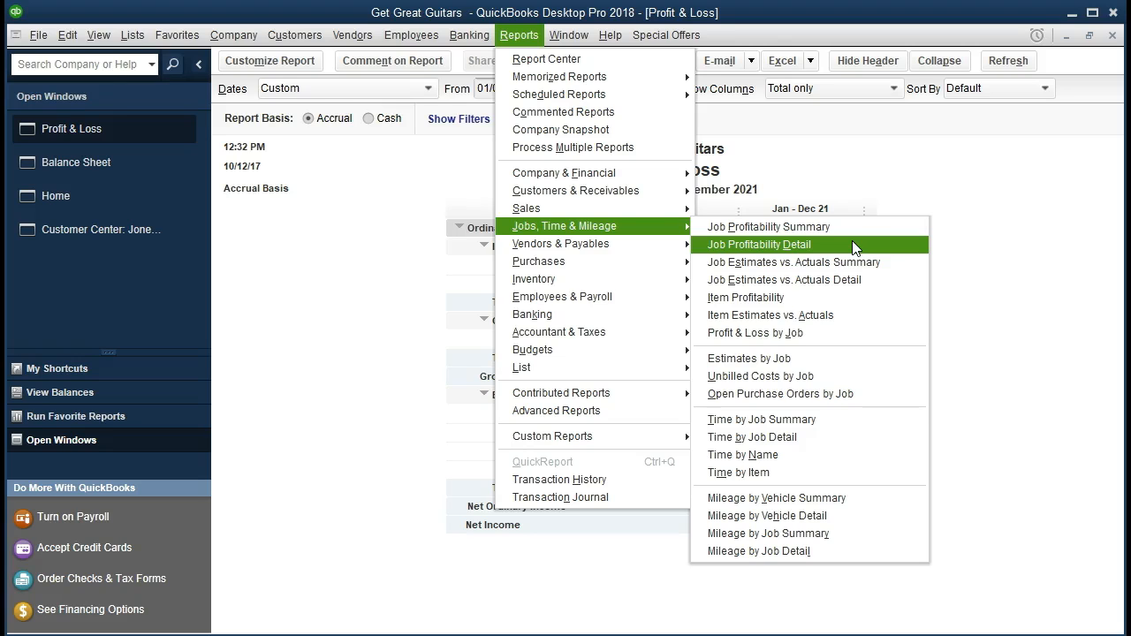
pyautogui.click(996, 230)
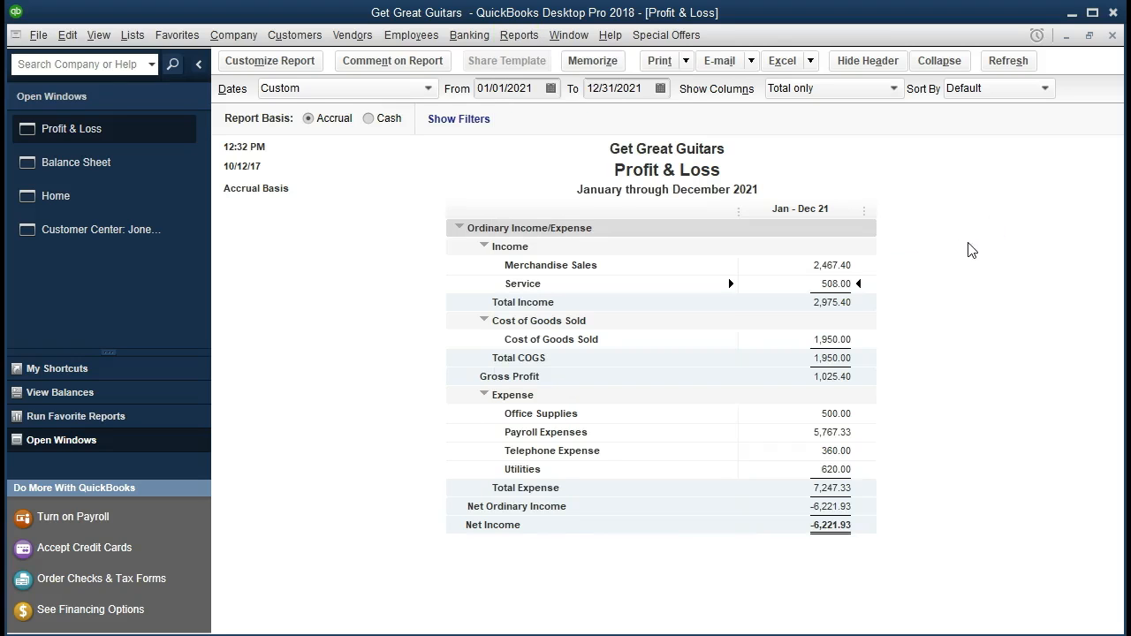